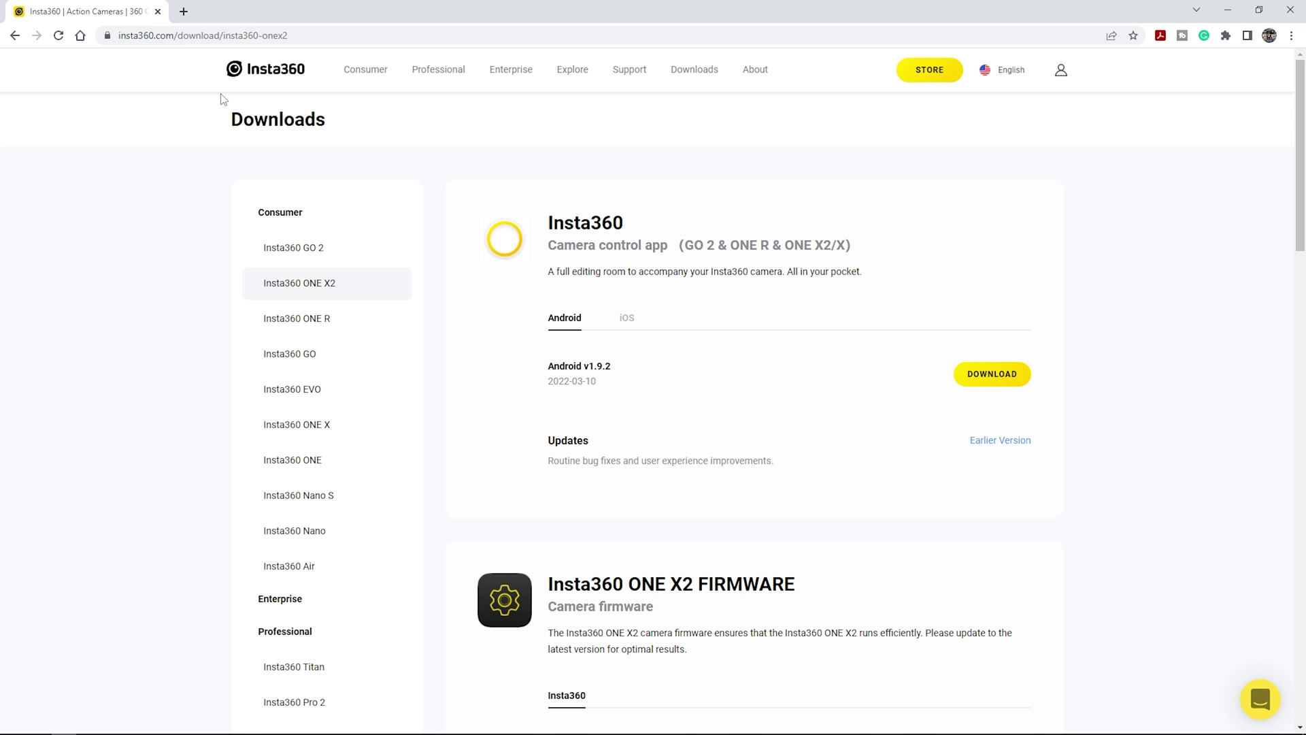
# Open the Insta360 Downloads page listing cameras such as GO 2, ONE X2 and ONE R
pyautogui.click(696, 74)
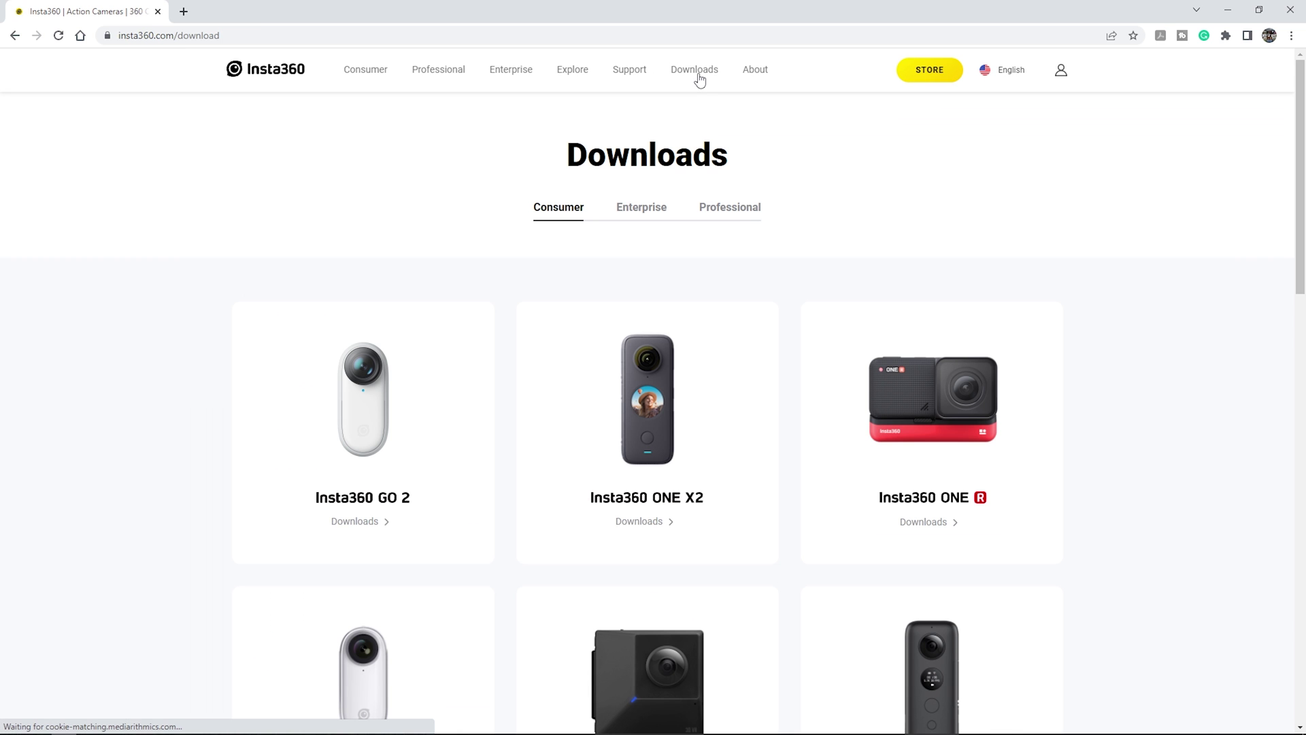
# Open the ONE X2 download page and show the macOS v4.1.0 download of Insta360 Studio 2021
pyautogui.click(648, 442)
pyautogui.scroll(-6, 689, 381)
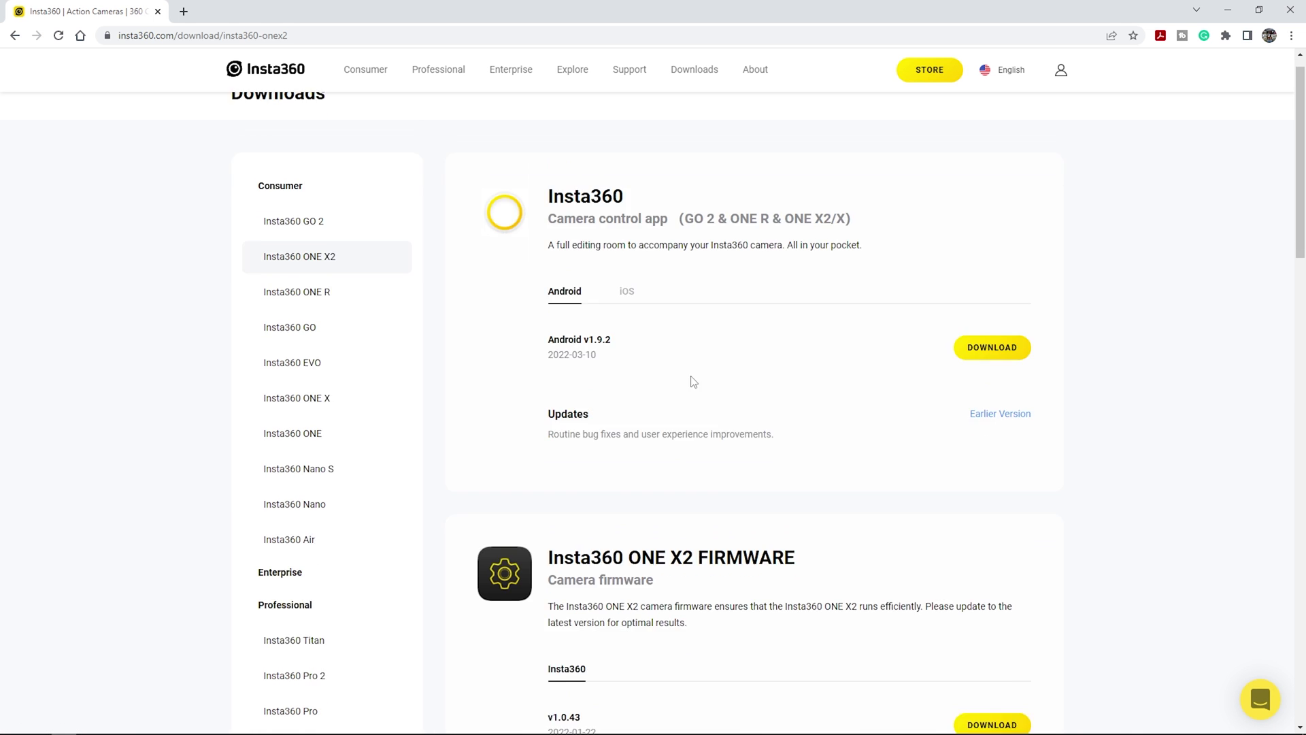
pyautogui.scroll(-4, 687, 386)
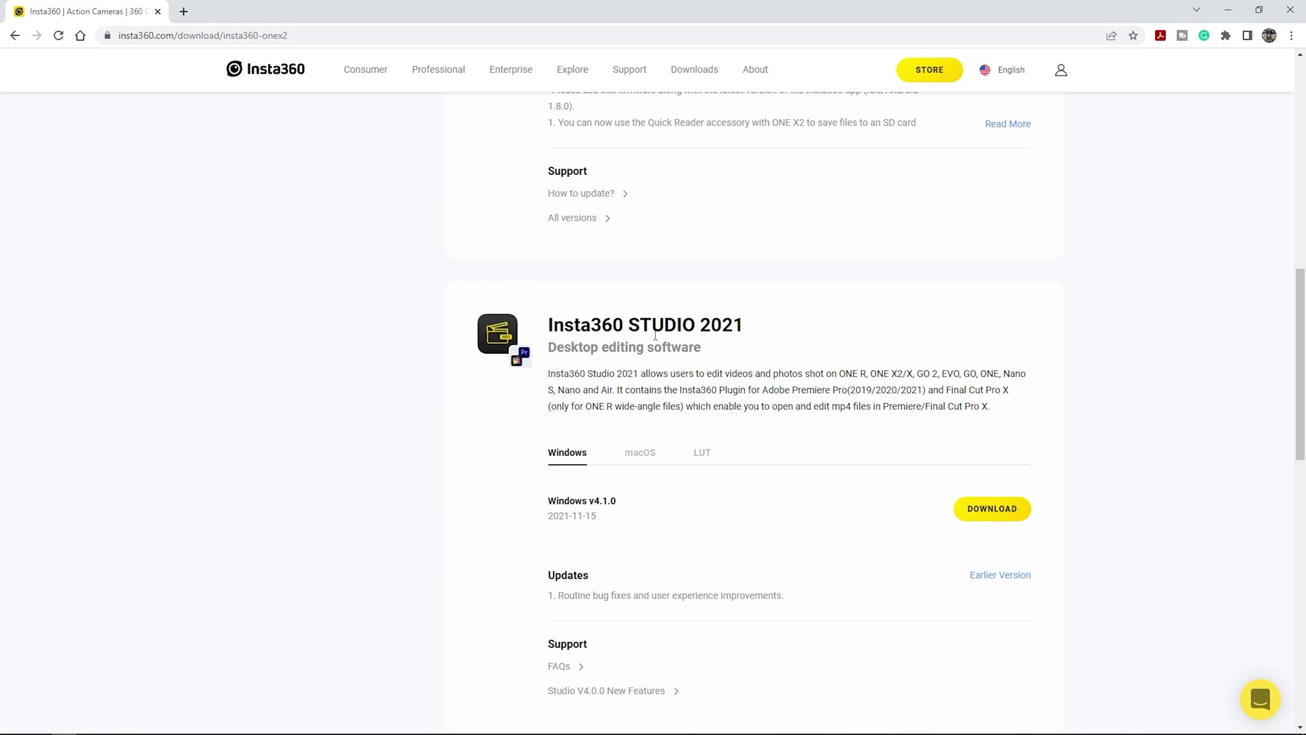
pyautogui.scroll(-2, 660, 342)
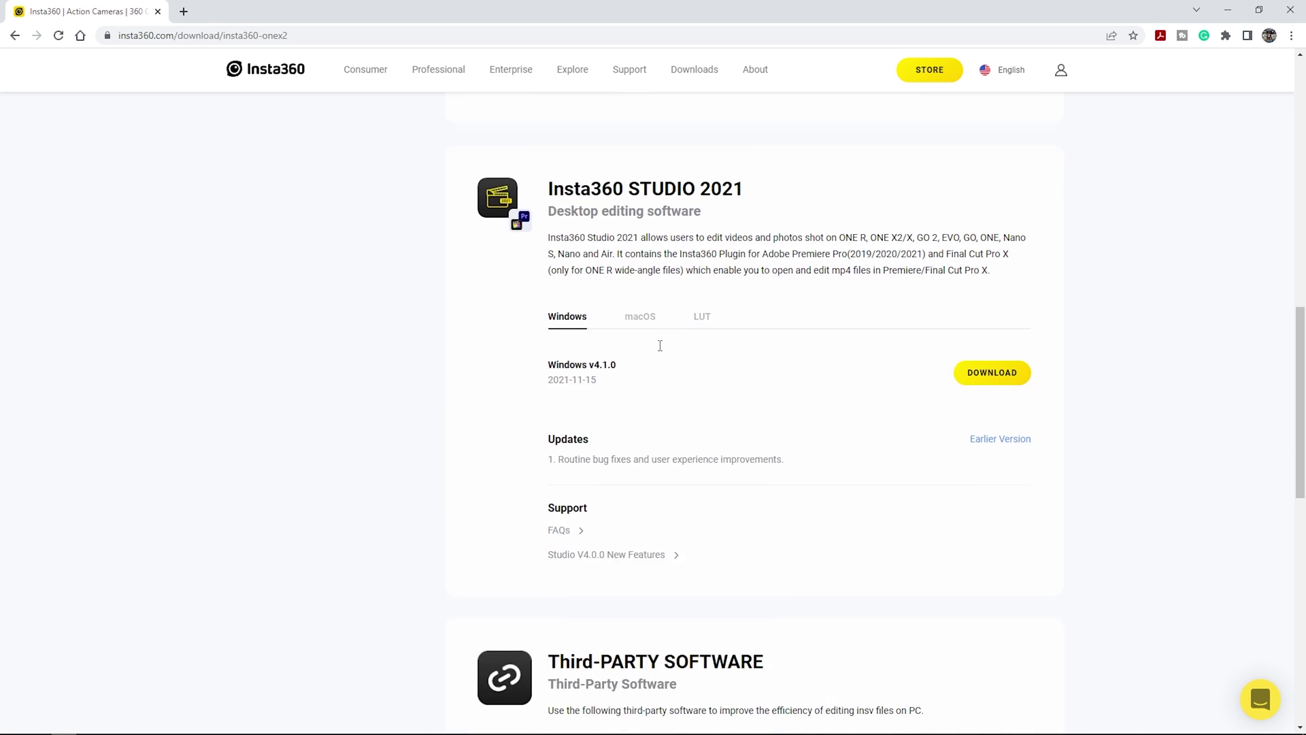
pyautogui.click(636, 321)
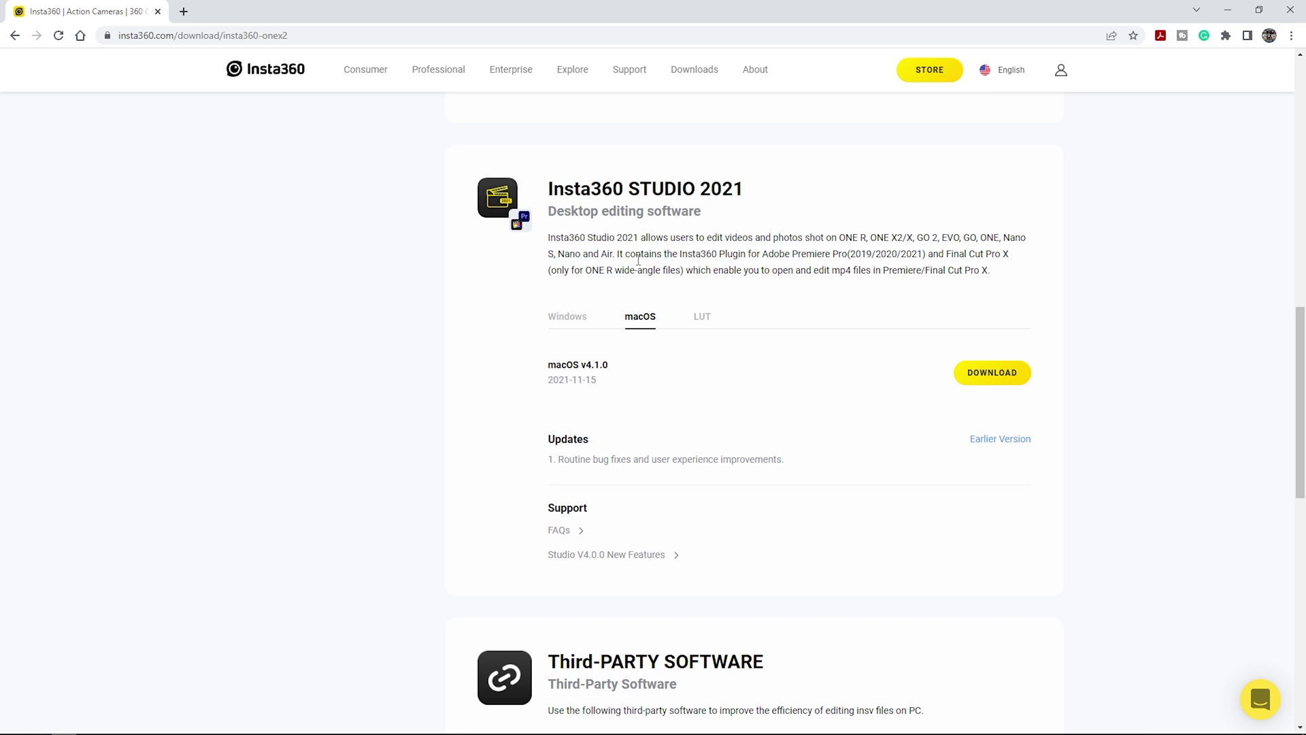
pyautogui.moveTo(618, 254); pyautogui.dragTo(850, 258)
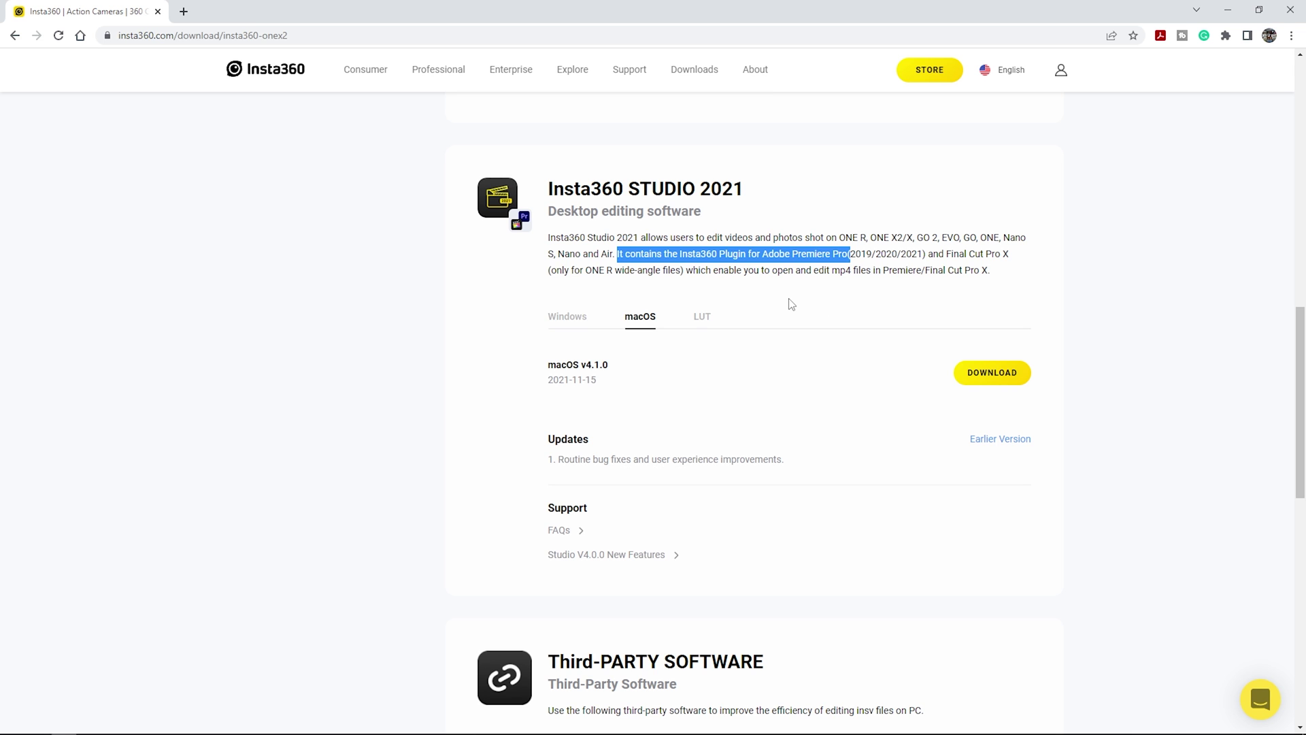
pyautogui.scroll(-5, 791, 304)
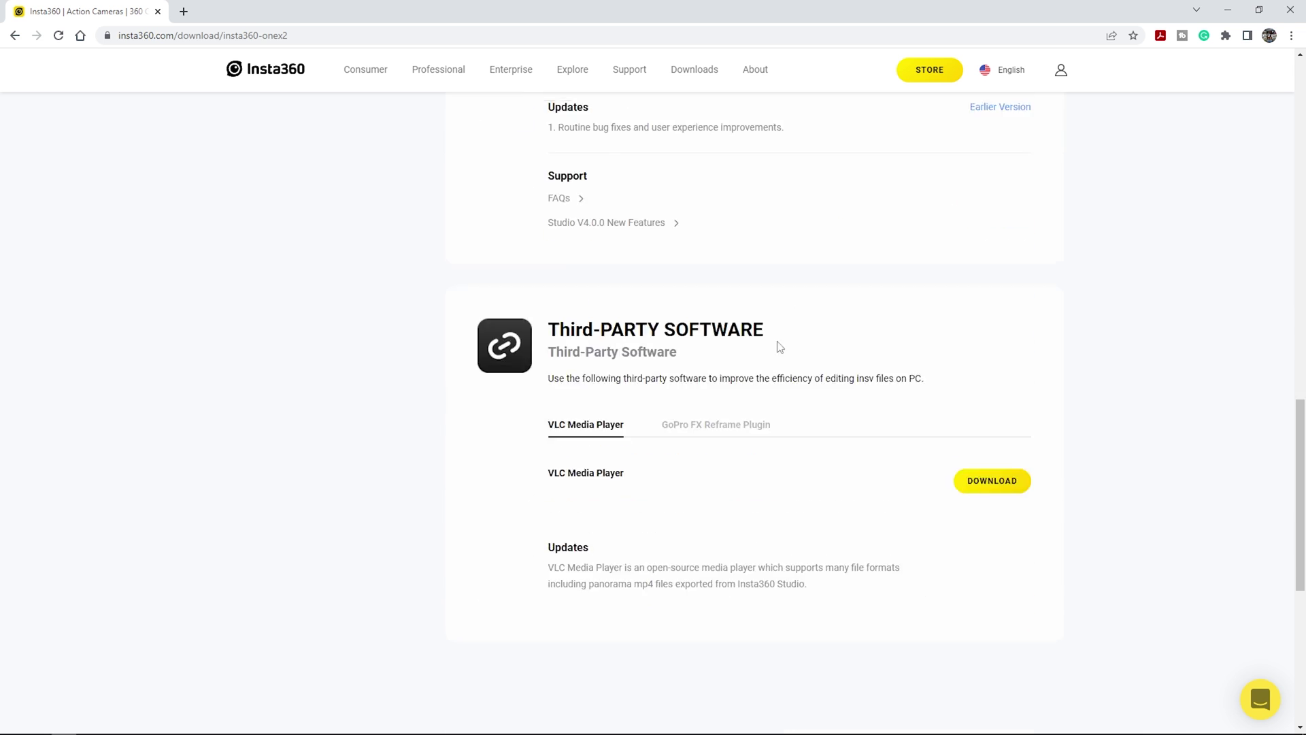
# Show the GoPro FX Reframe Plugin details under third-party software, then scroll back up to Studio 2021
pyautogui.click(682, 420)
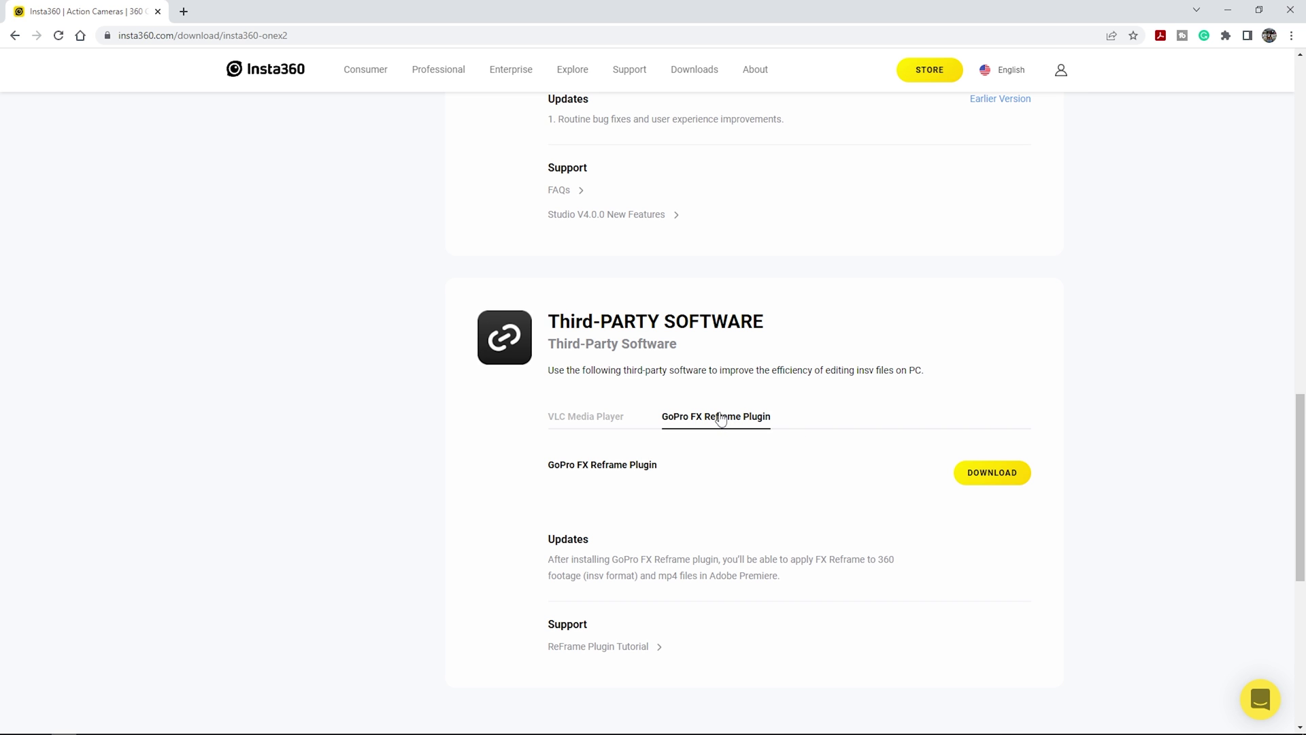
pyautogui.scroll(5, 721, 419)
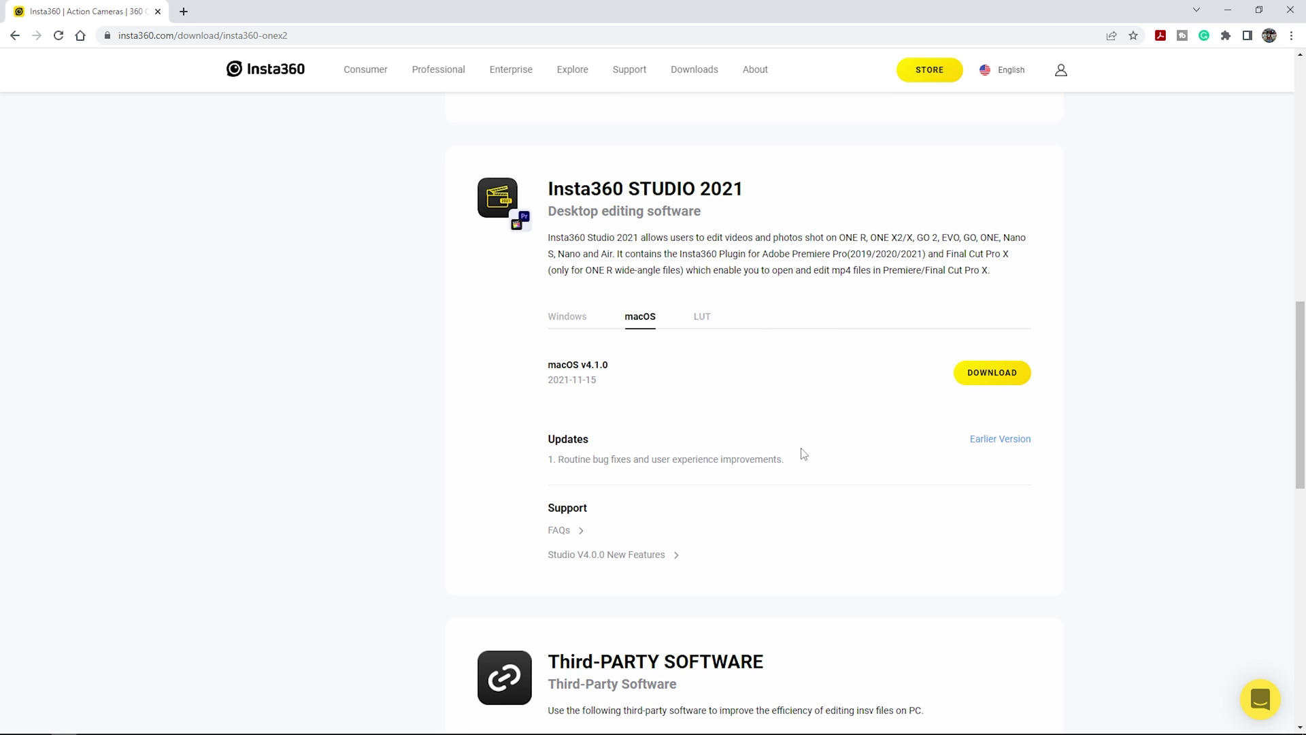
pyautogui.scroll(-4, 803, 454)
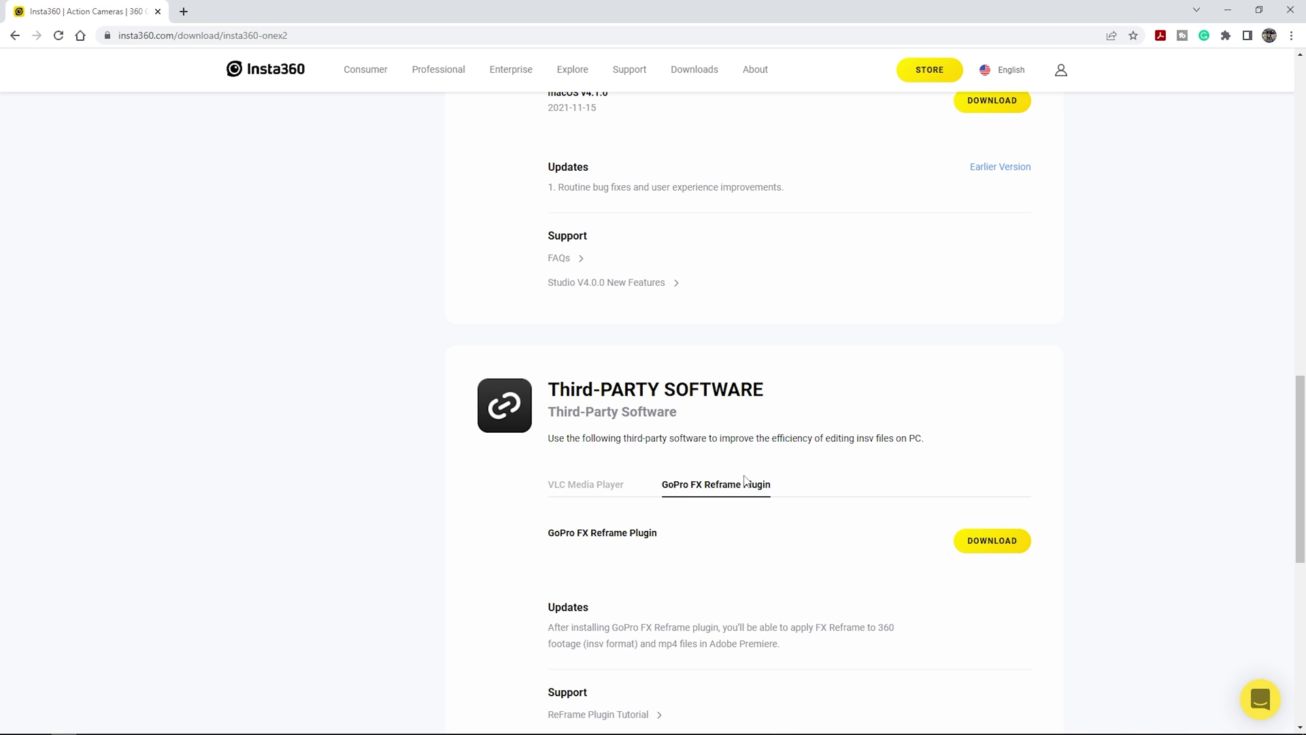
pyautogui.scroll(1, 732, 449)
pyautogui.scroll(5, 733, 449)
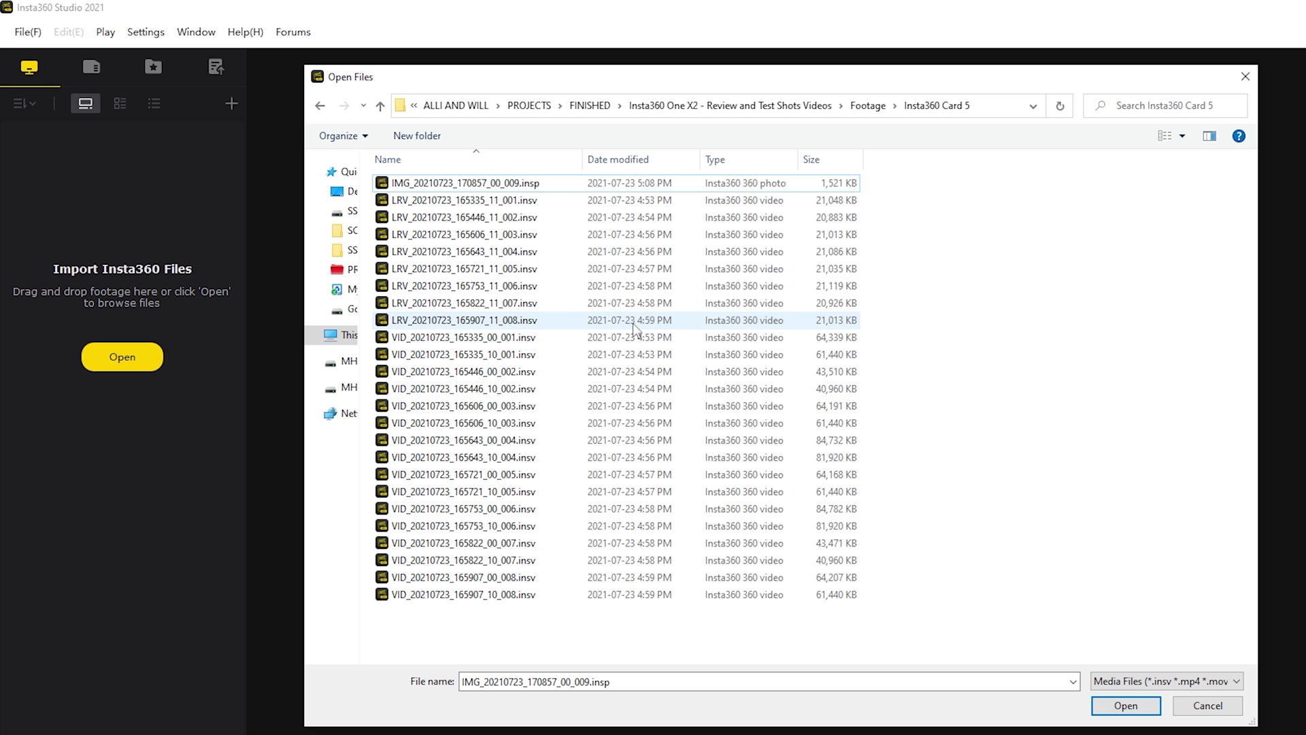
# Import every .insv file from the Insta360 Card 5 folder and open clip VID_006
pyautogui.keyDown('shift'); pyautogui.click(538, 594); pyautogui.keyUp('shift')
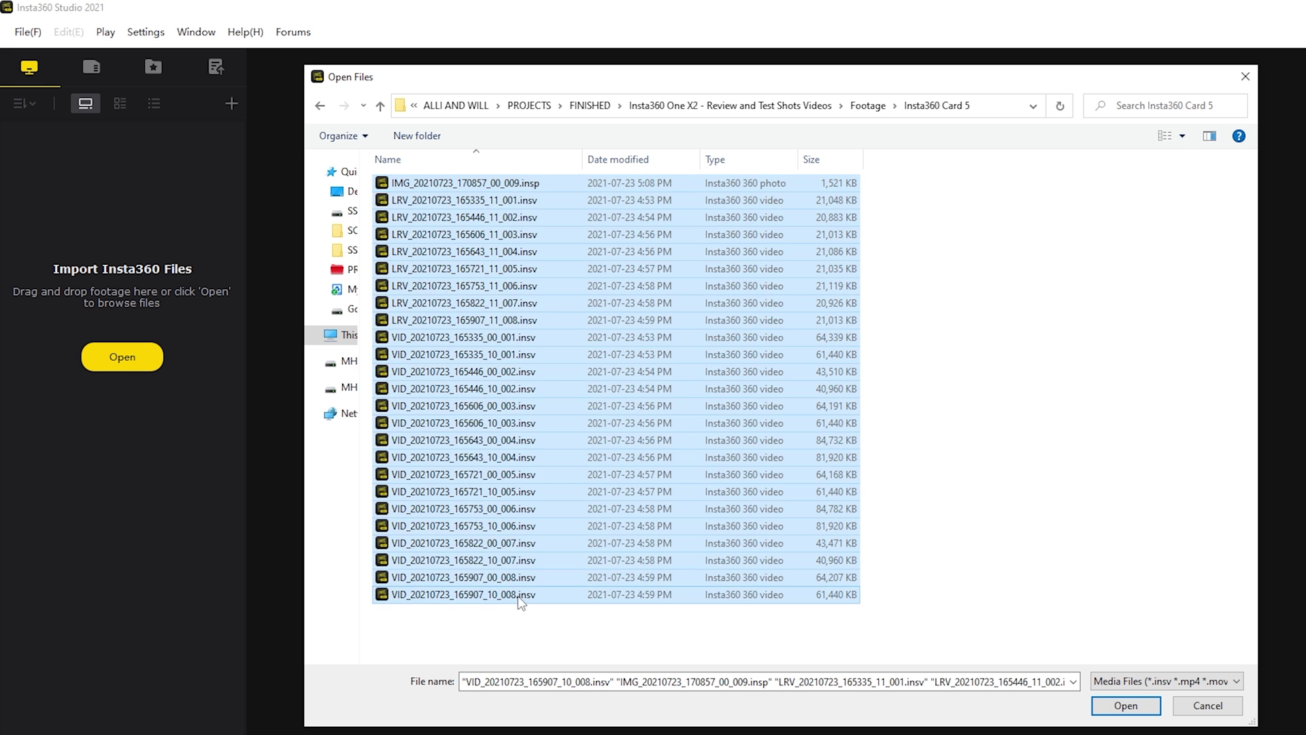
pyautogui.click(1129, 705)
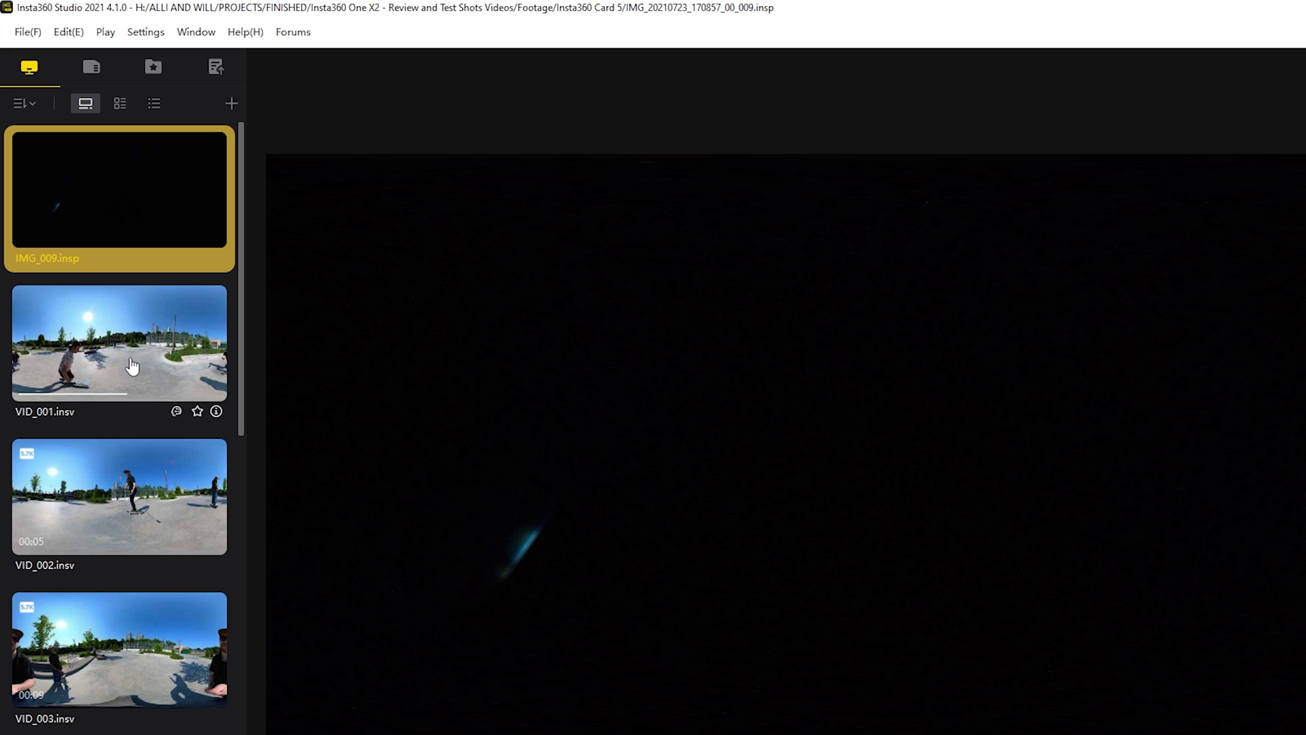
pyautogui.scroll(-5, 129, 354)
pyautogui.click(126, 351)
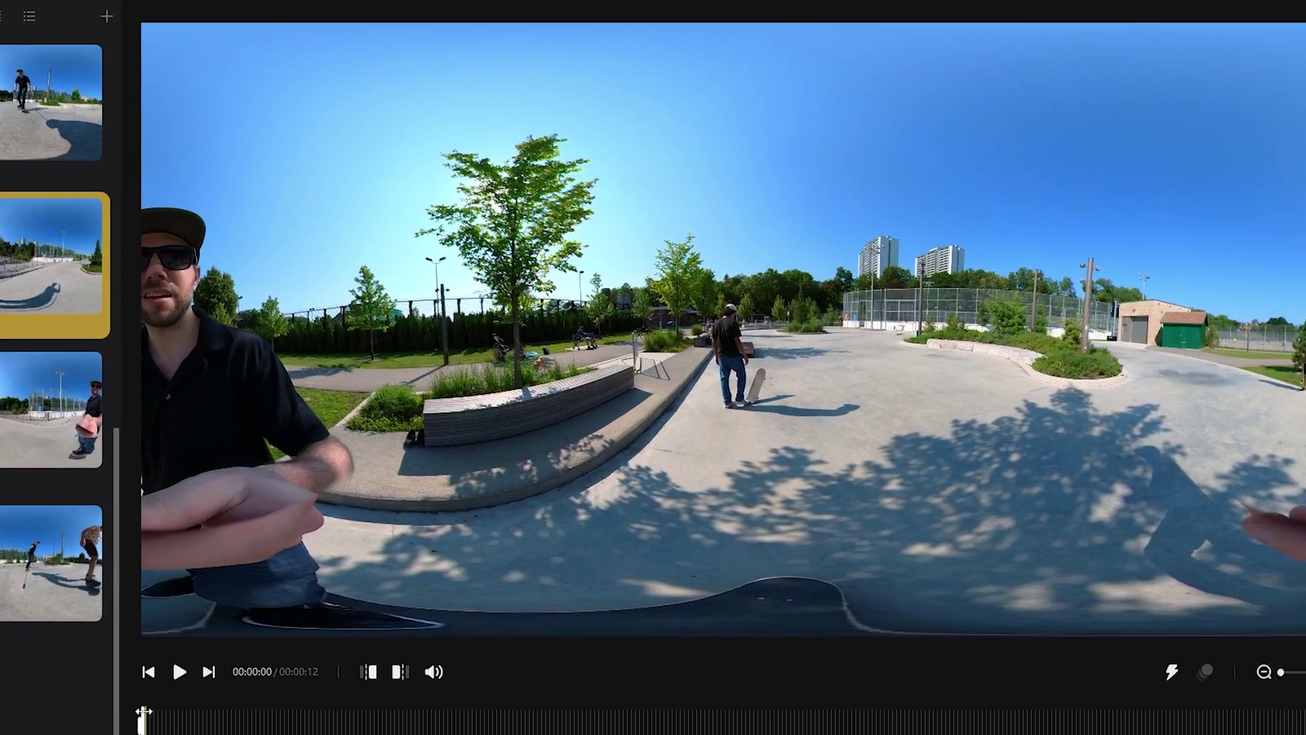
# Scrub through VID_006 to preview it, ending back near the middle of the clip
pyautogui.moveTo(204, 725); pyautogui.dragTo(1188, 733)
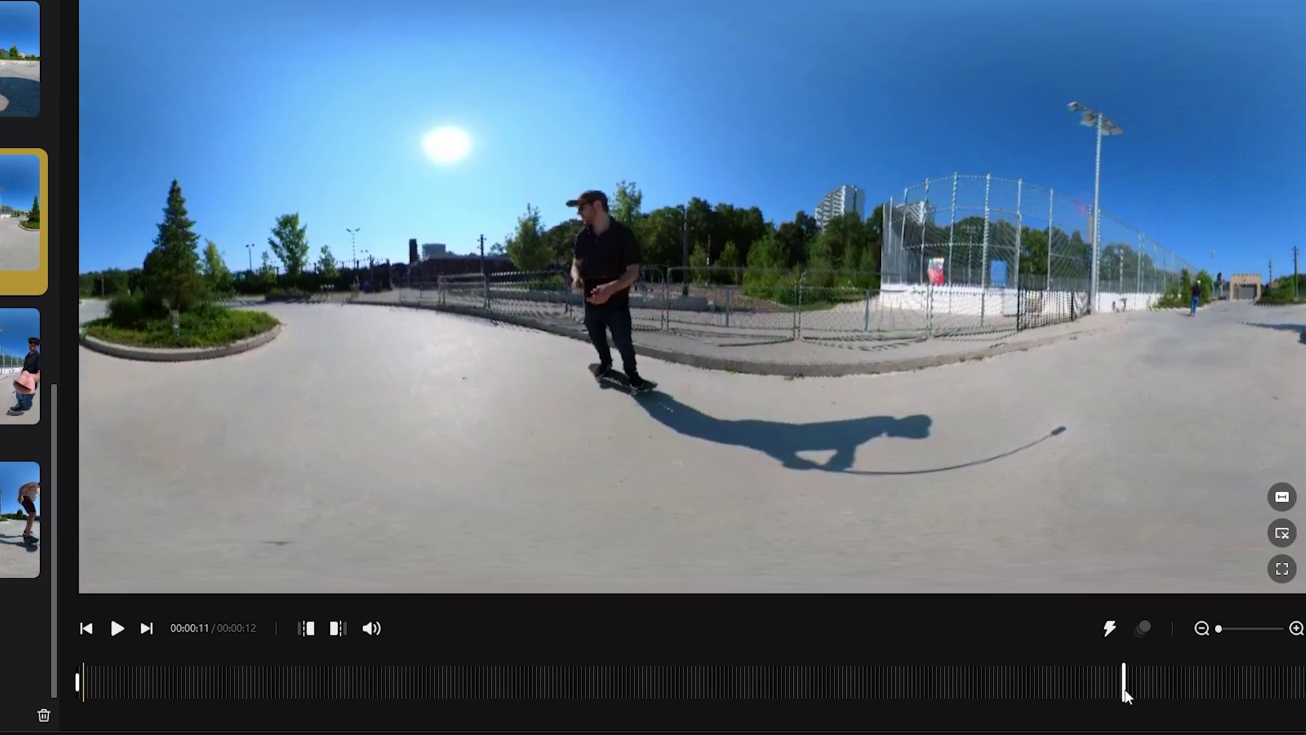
pyautogui.moveTo(1125, 690); pyautogui.dragTo(630, 687)
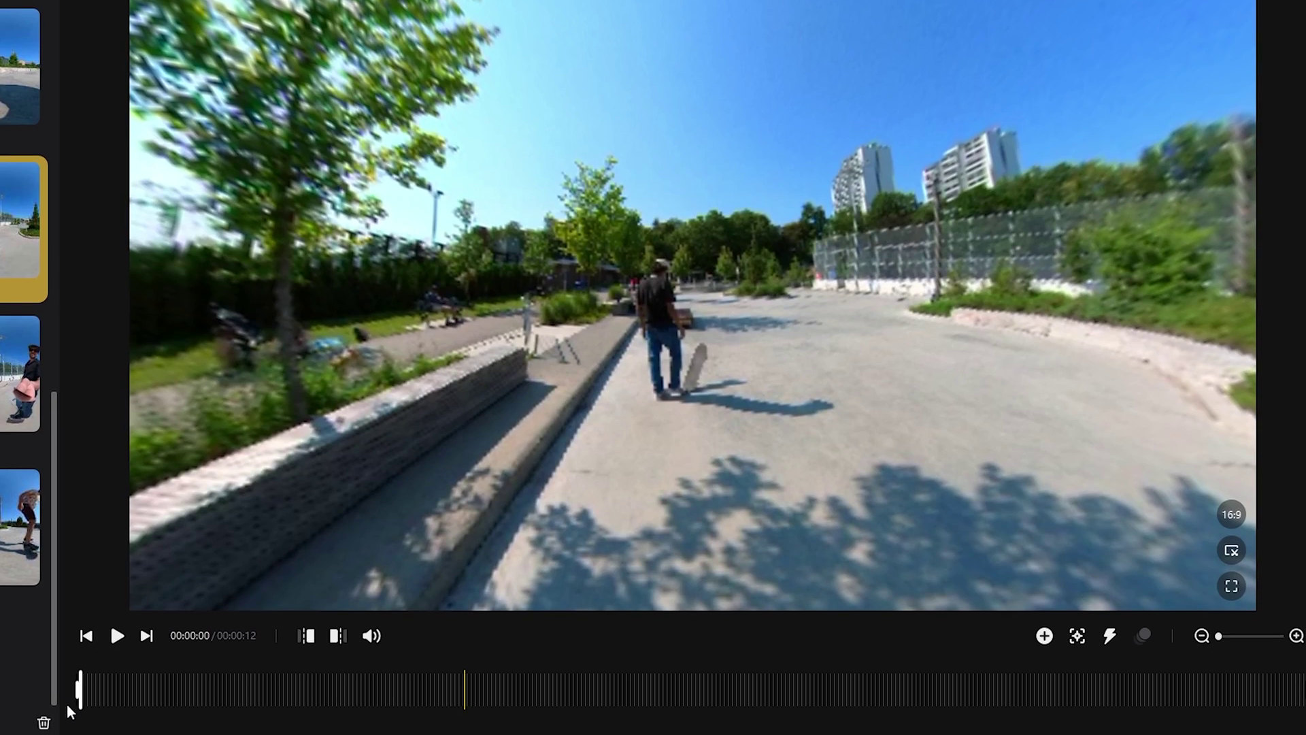
# Trim the start and end of VID_006 down from 10 seconds to 00:00:08
pyautogui.moveTo(68, 711); pyautogui.dragTo(334, 726)
pyautogui.moveTo(79, 689); pyautogui.dragTo(330, 691)
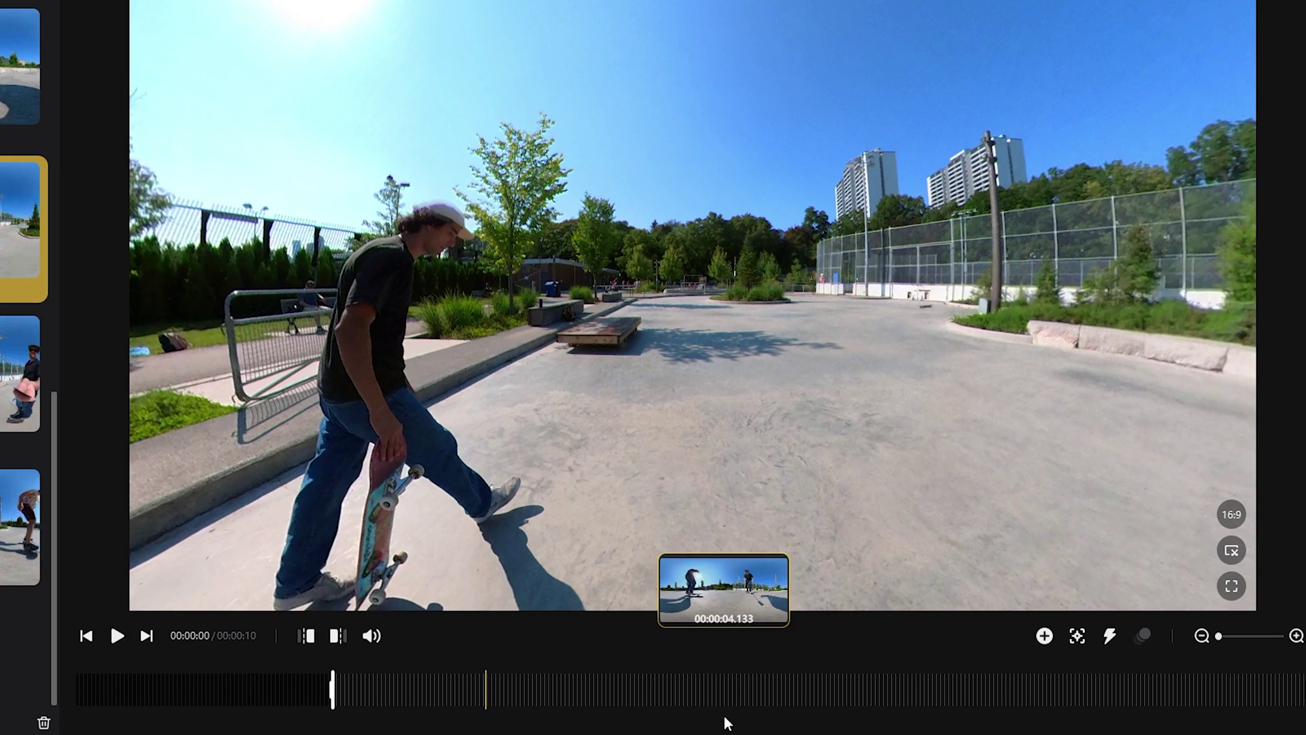
pyautogui.click(725, 691)
pyautogui.moveTo(726, 692); pyautogui.dragTo(1050, 691)
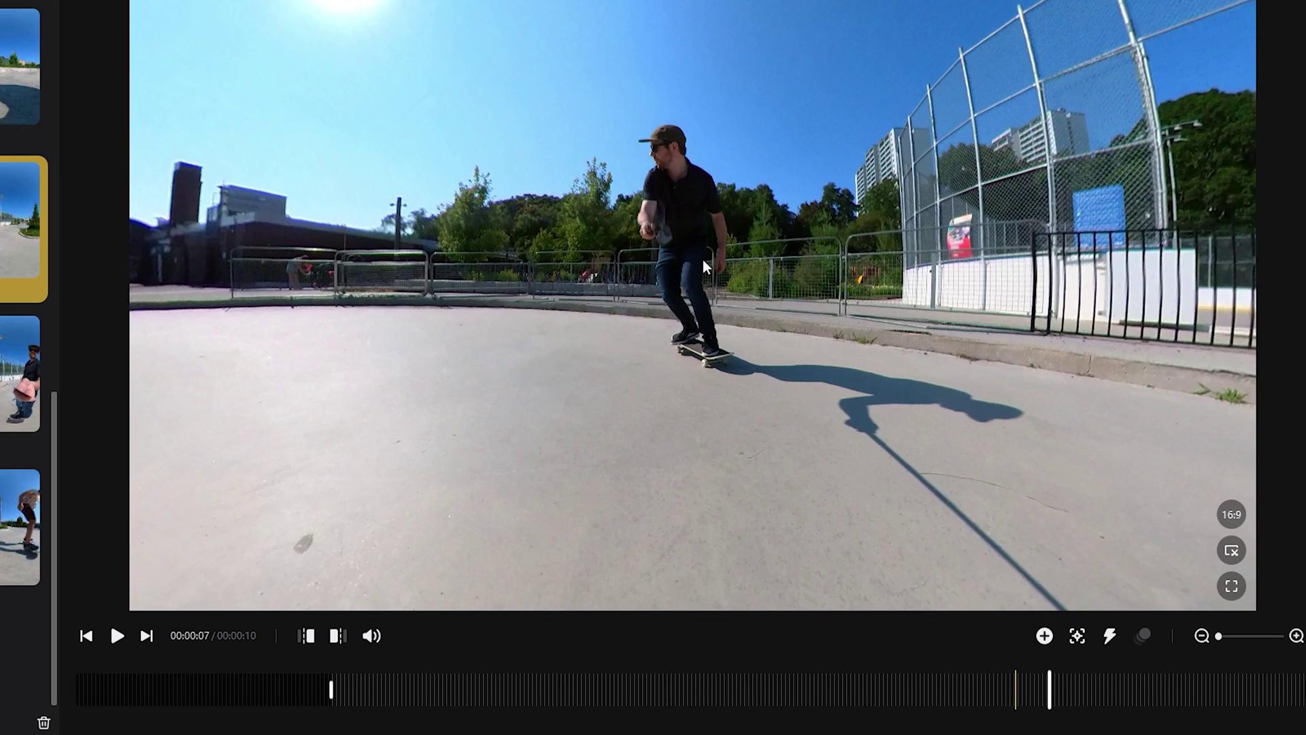
pyautogui.moveTo(1034, 306); pyautogui.dragTo(553, 308)
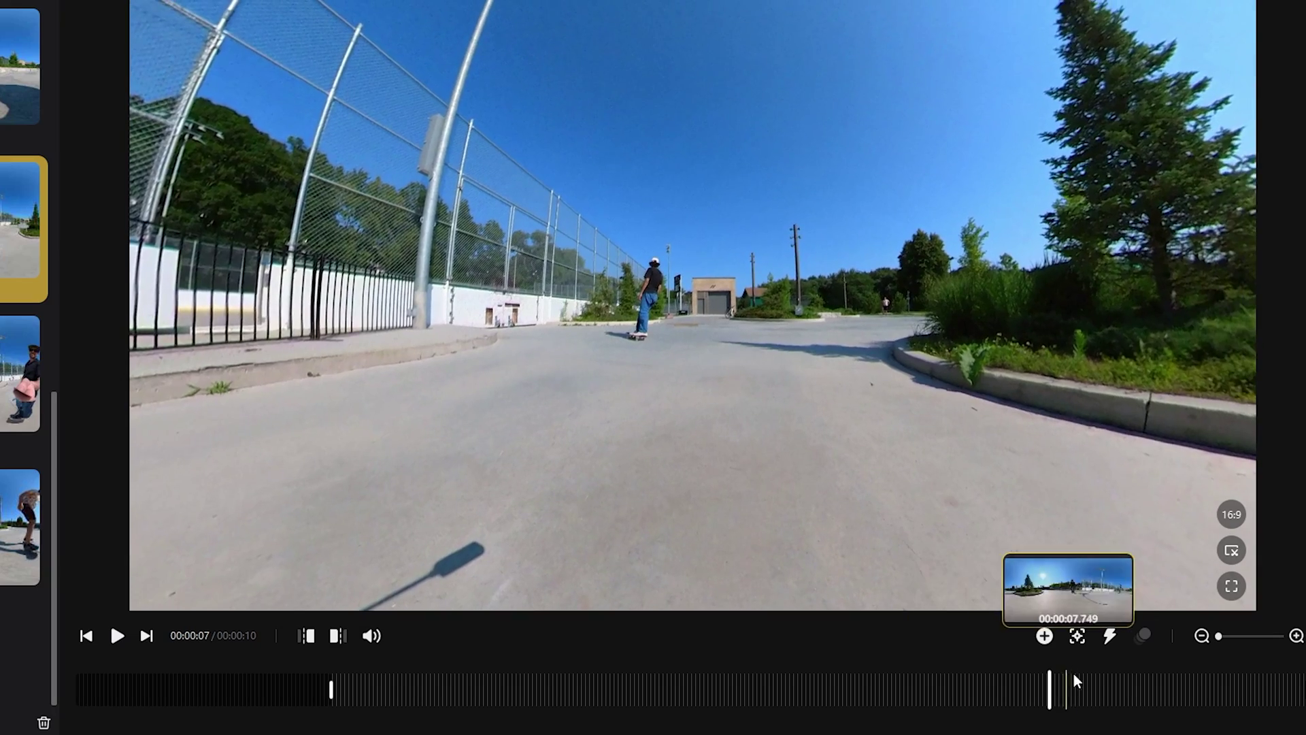
pyautogui.moveTo(1073, 677); pyautogui.dragTo(1173, 689)
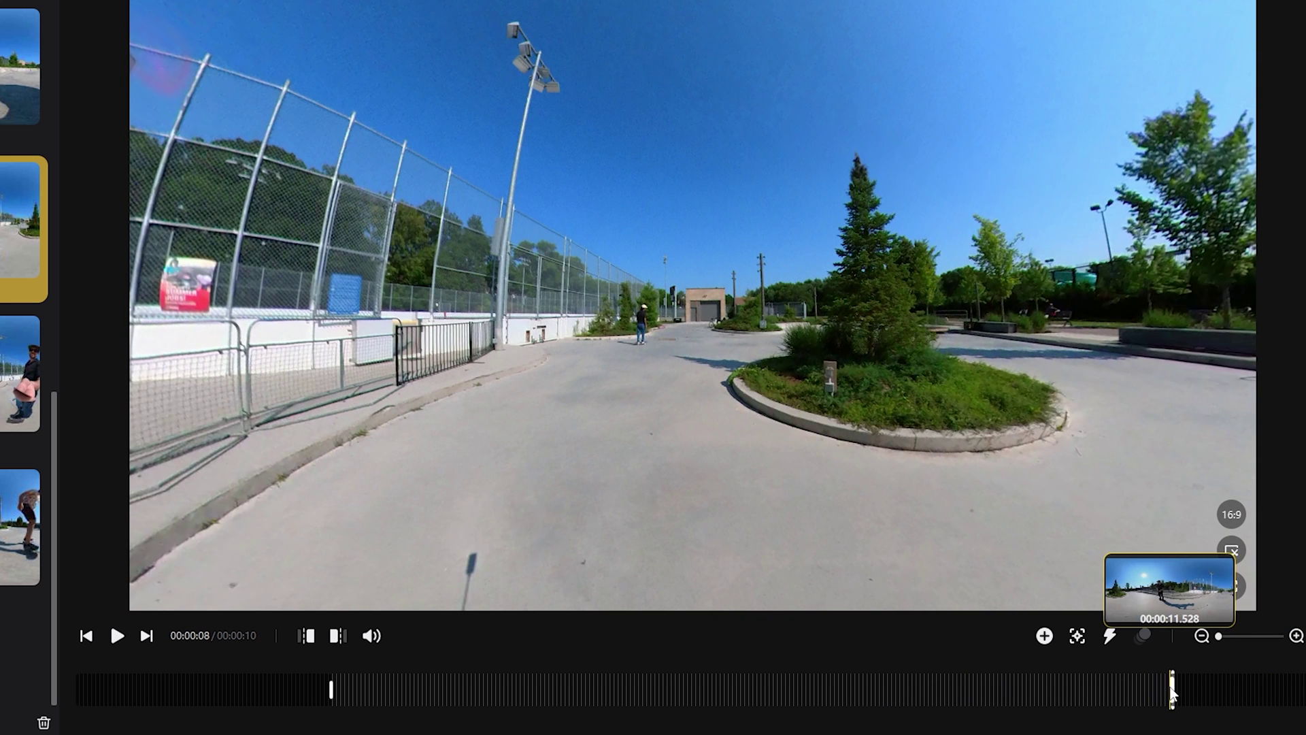
pyautogui.click(948, 690)
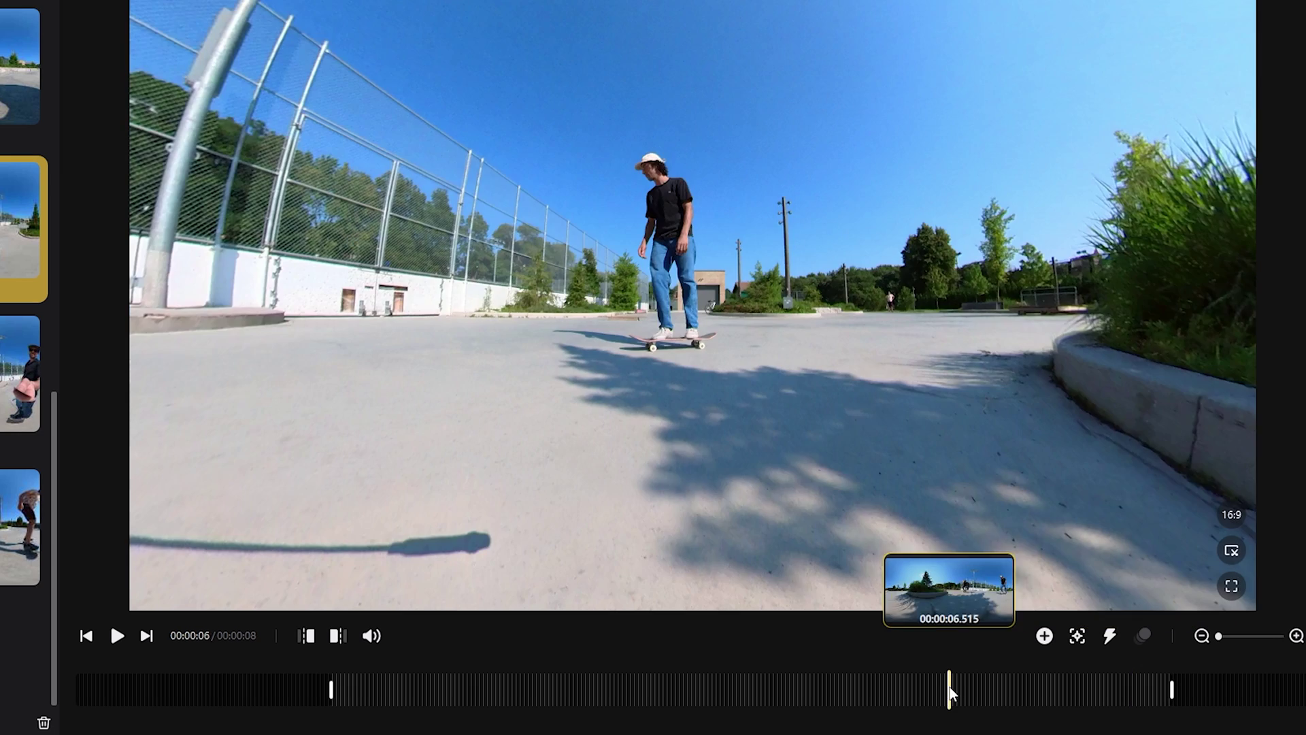
pyautogui.moveTo(948, 690); pyautogui.dragTo(401, 691)
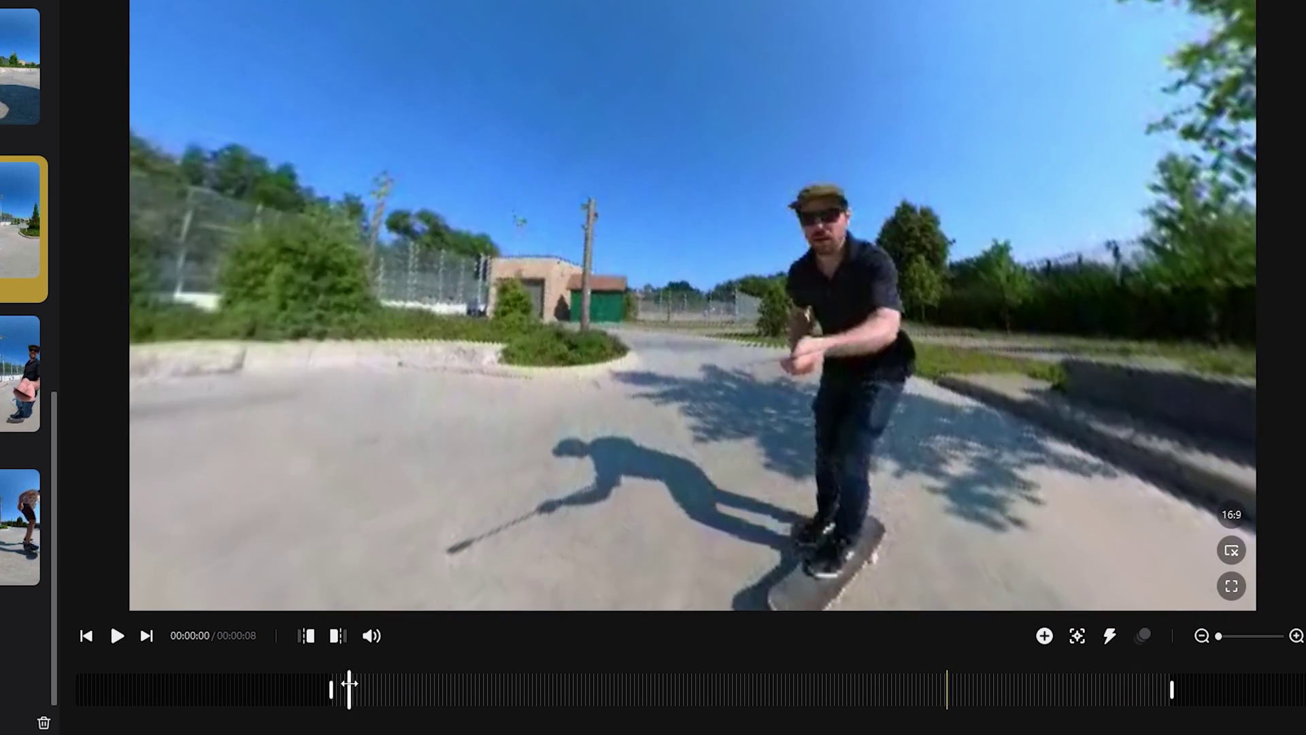
# Keyframe the walking skater at 00:00 with pan 52.5°, tilt -5.7°, FOV 74.9°
pyautogui.moveTo(349, 687); pyautogui.dragTo(333, 688)
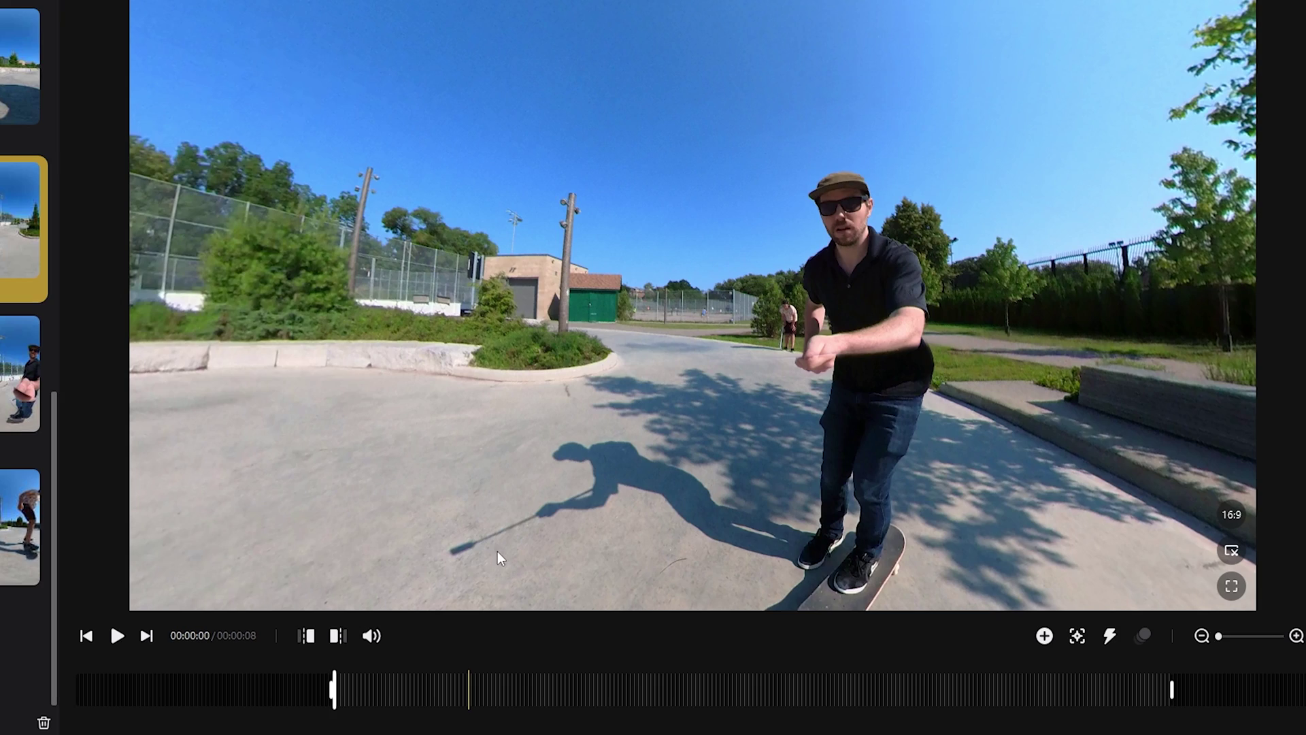
pyautogui.moveTo(563, 337); pyautogui.dragTo(787, 268)
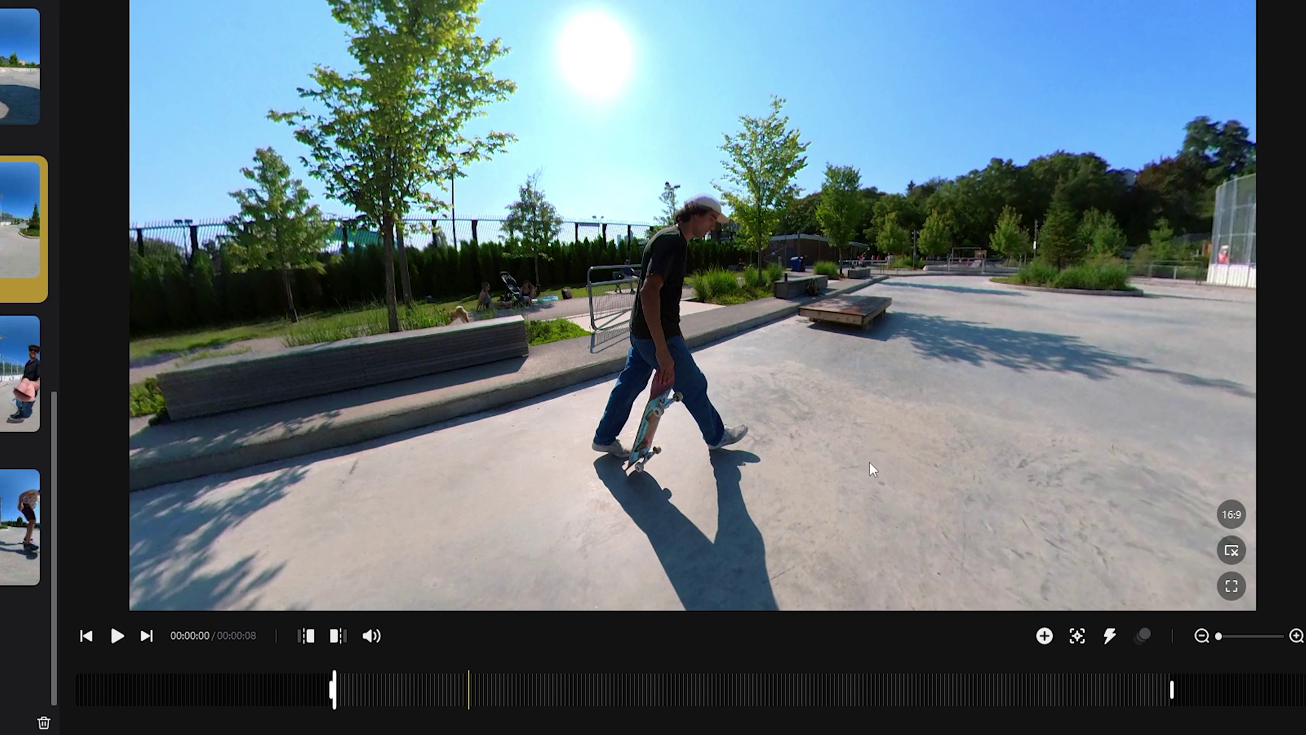
pyautogui.click(1045, 637)
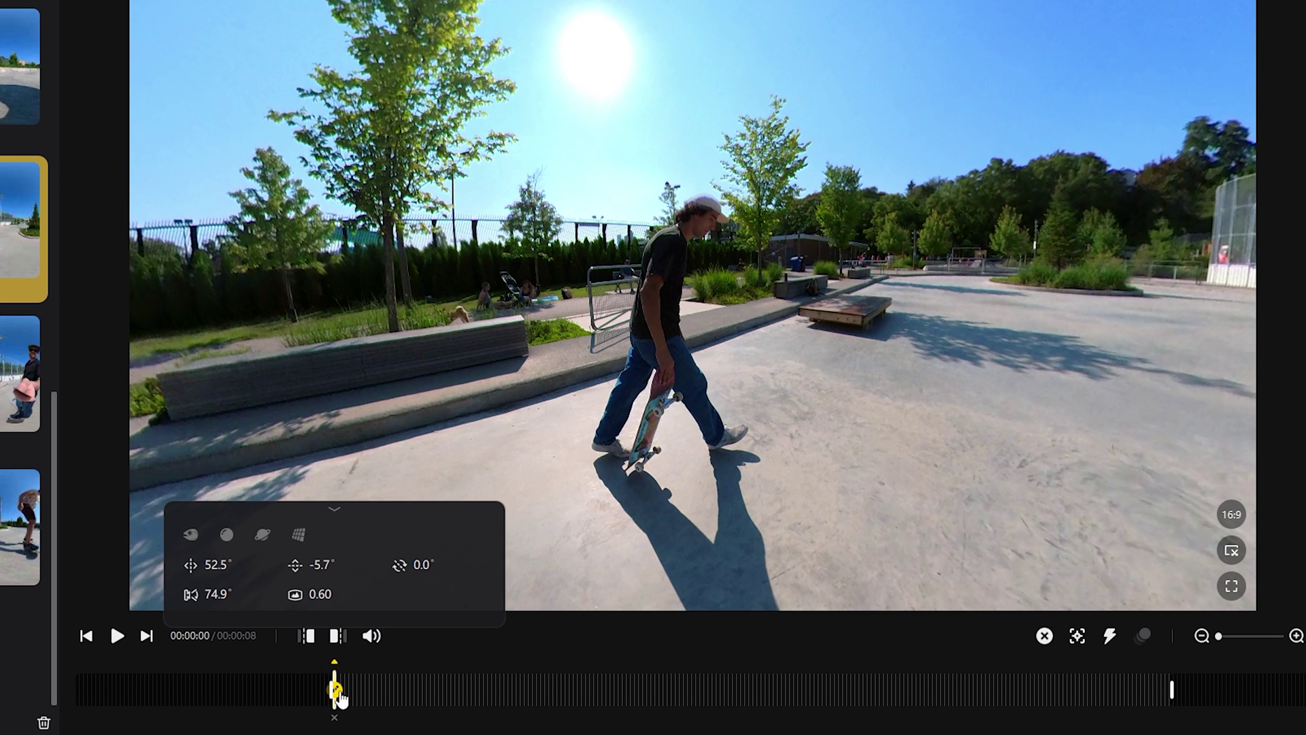
# At one second in, pan the view to follow the skater and add a second keyframe
pyautogui.moveTo(333, 691); pyautogui.dragTo(437, 710)
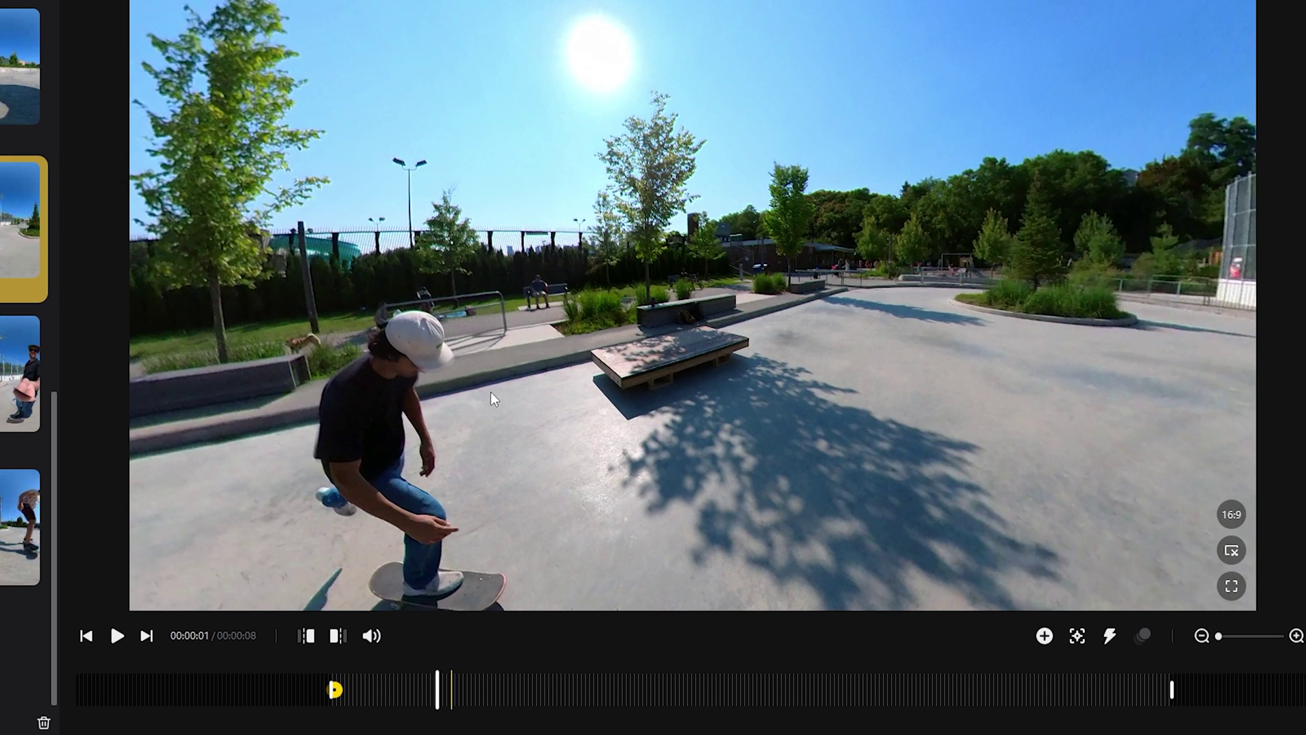
pyautogui.moveTo(494, 399); pyautogui.dragTo(827, 206)
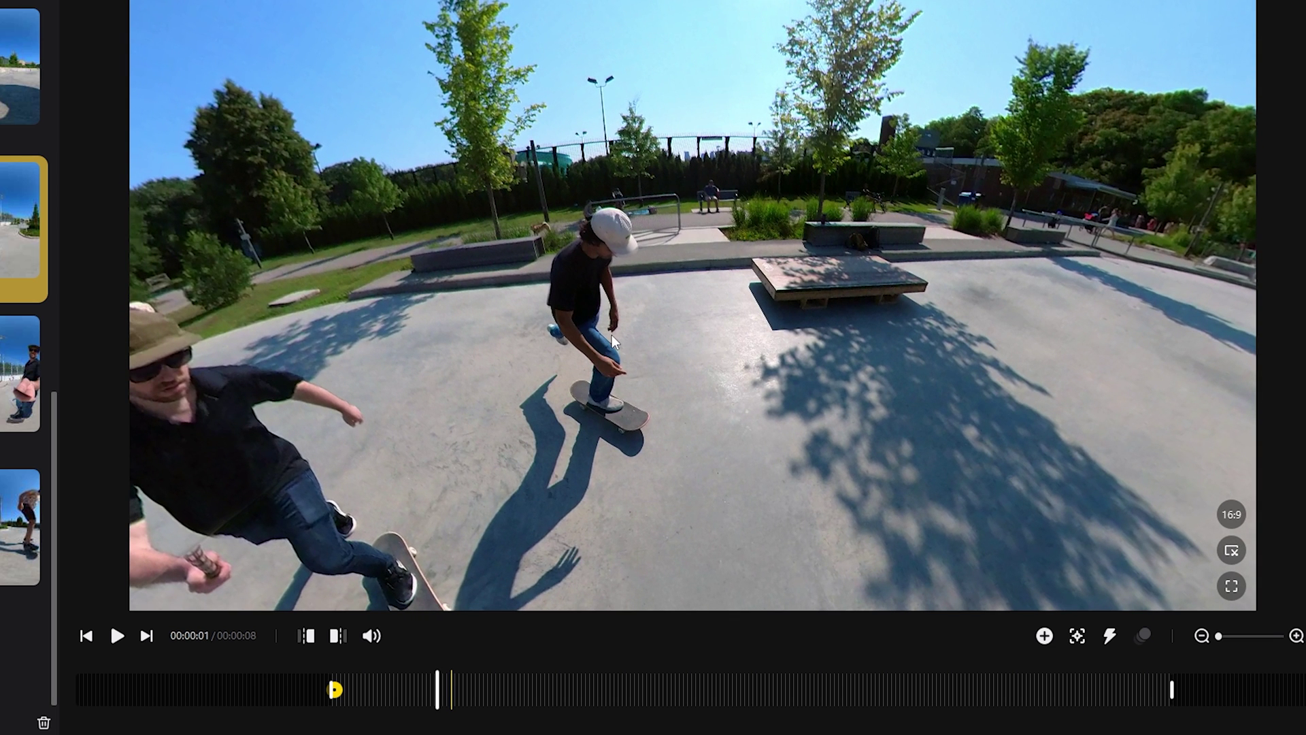
pyautogui.scroll(3, 610, 336)
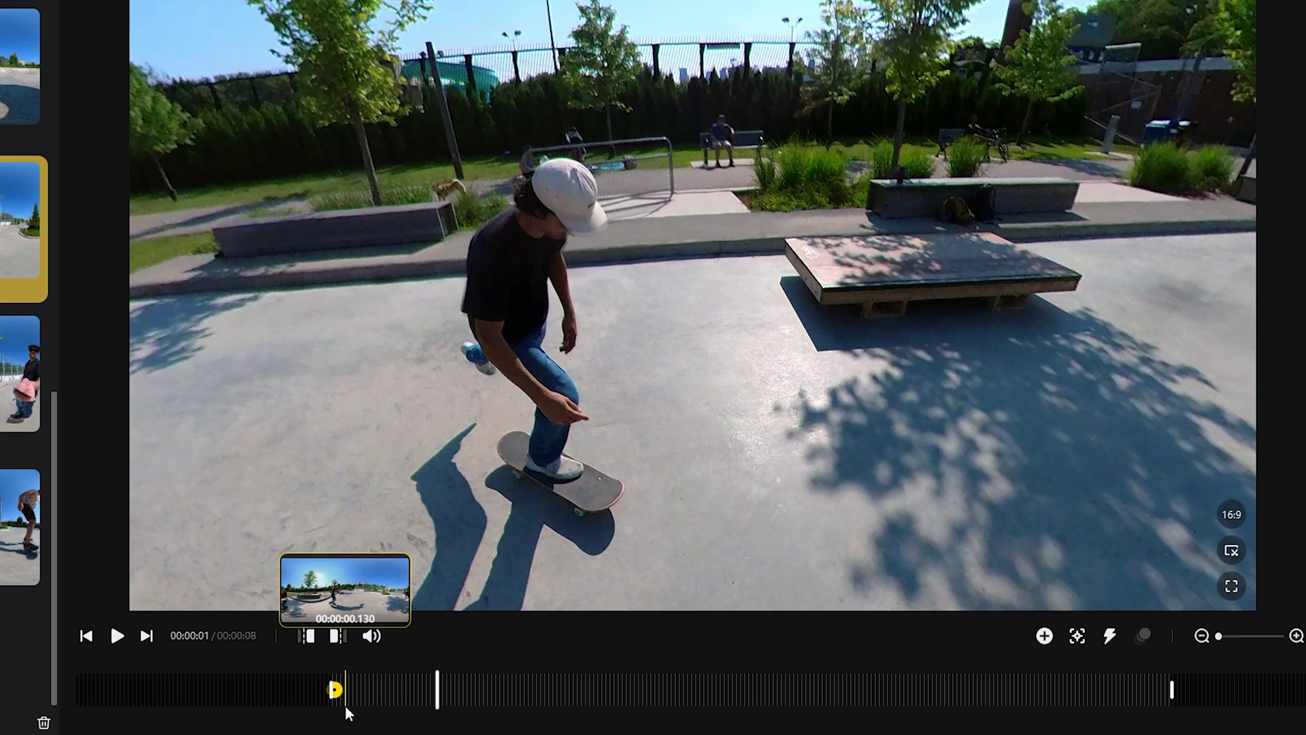
pyautogui.click(1043, 636)
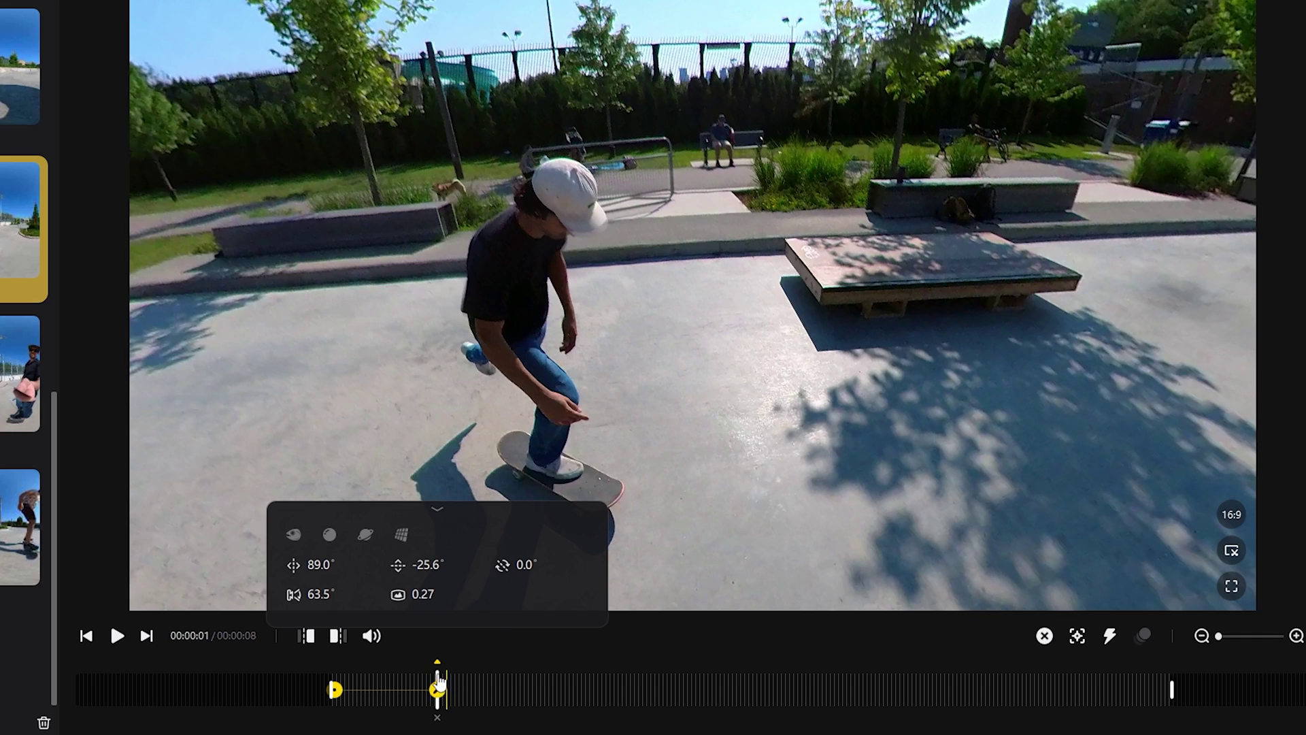
pyautogui.click(373, 689)
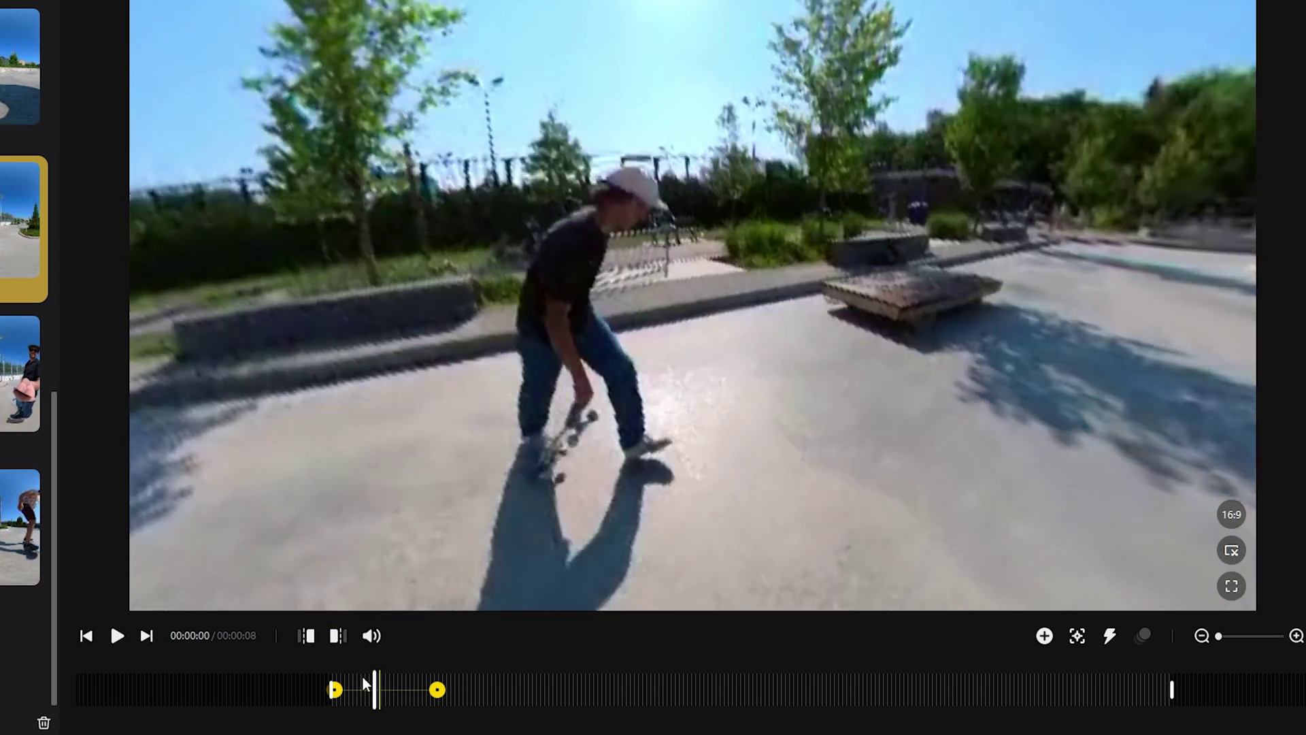
# Add two more keyframes, one tilting down onto the skater and one reframing around him
pyautogui.moveTo(362, 681)
pyautogui.mouseDown()
pyautogui.moveTo(336, 690)
pyautogui.moveTo(529, 708)
pyautogui.mouseUp()
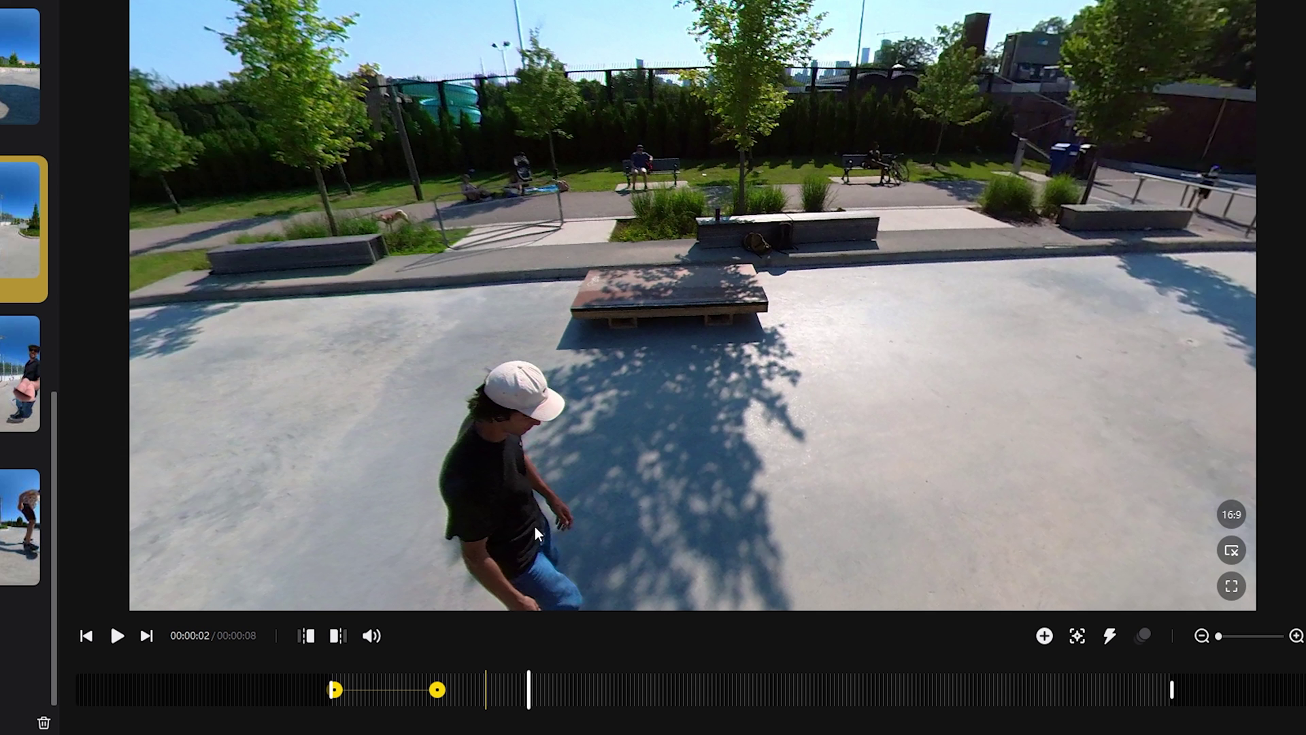
pyautogui.moveTo(535, 527); pyautogui.dragTo(581, 140)
pyautogui.scroll(2, 570, 298)
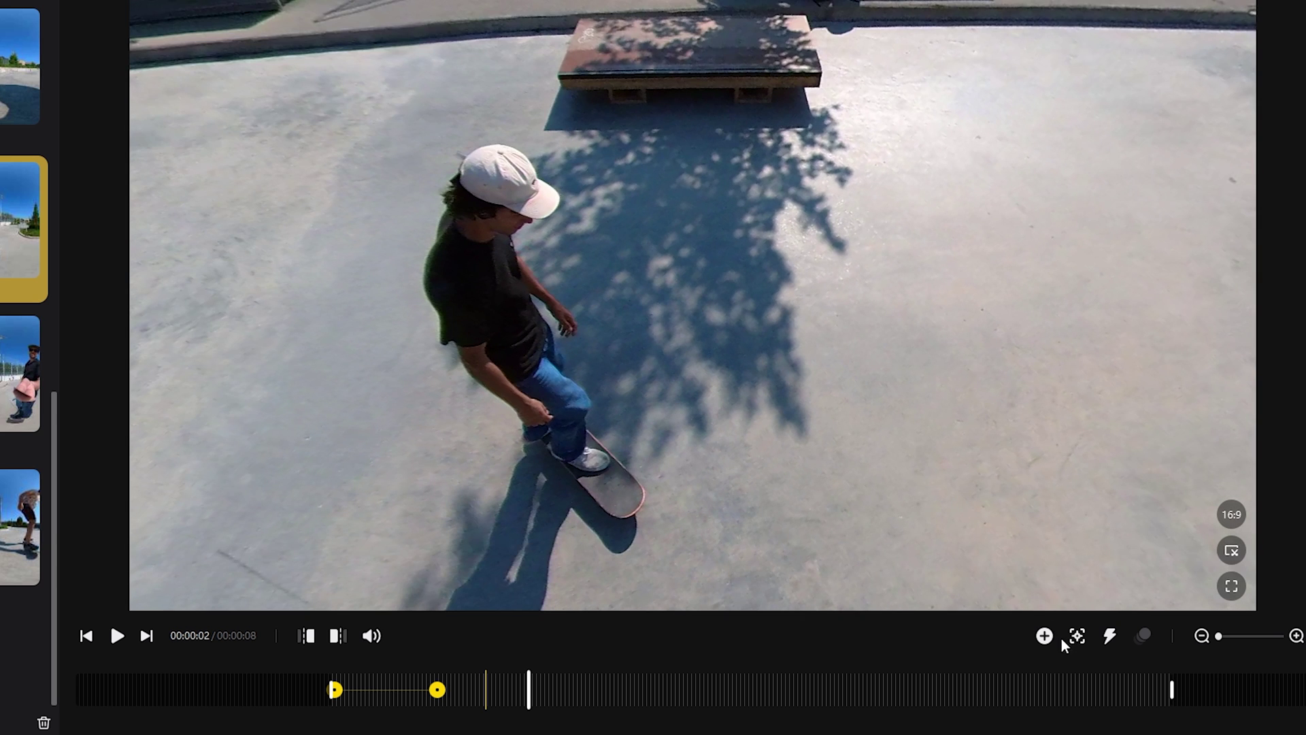
pyautogui.click(1045, 636)
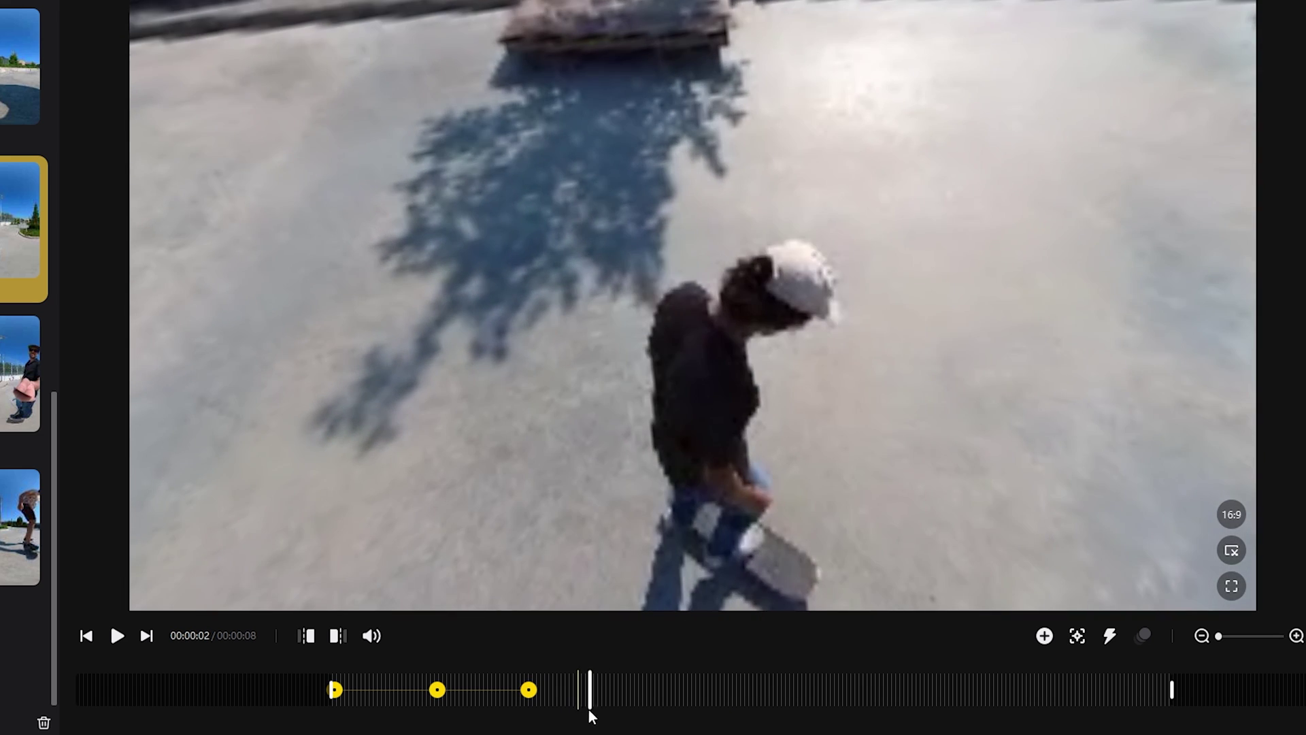
pyautogui.moveTo(918, 347); pyautogui.dragTo(486, 184)
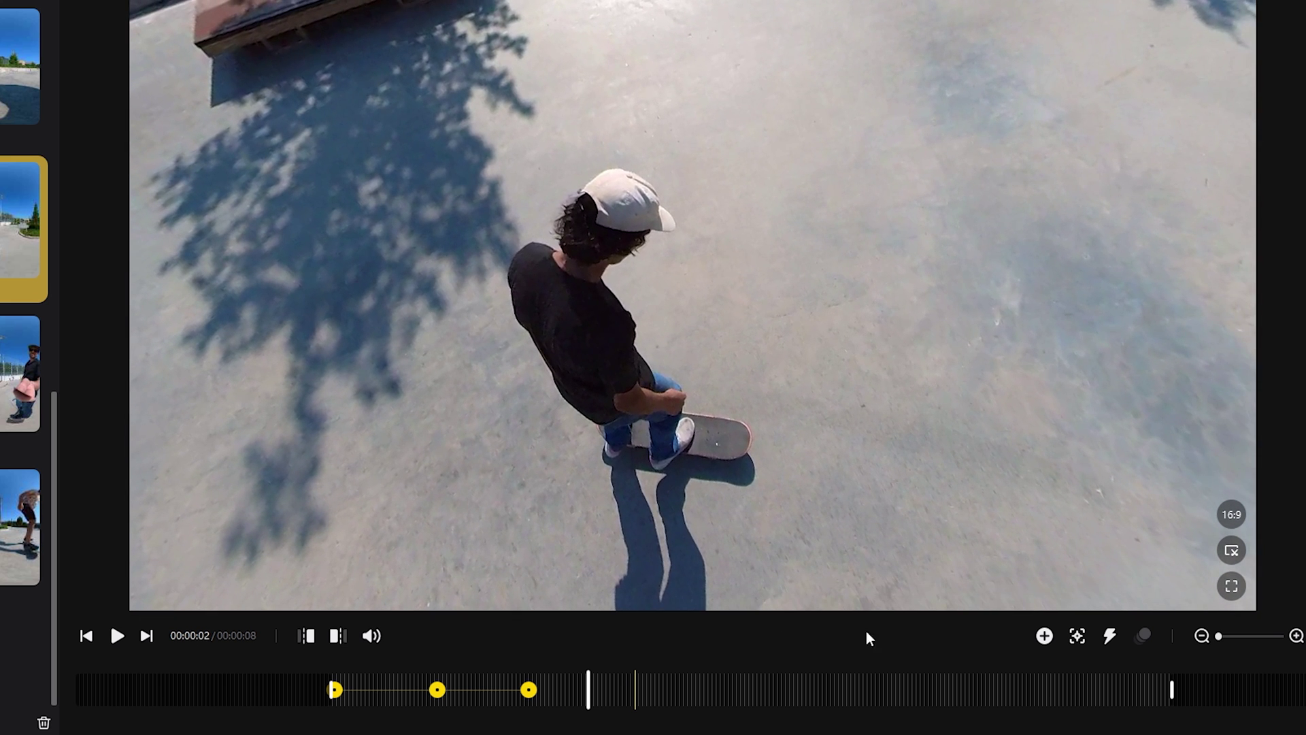
pyautogui.click(1044, 635)
# At 3 seconds, zoom out and keyframe a wide view with the whole skater centred
pyautogui.click(625, 694)
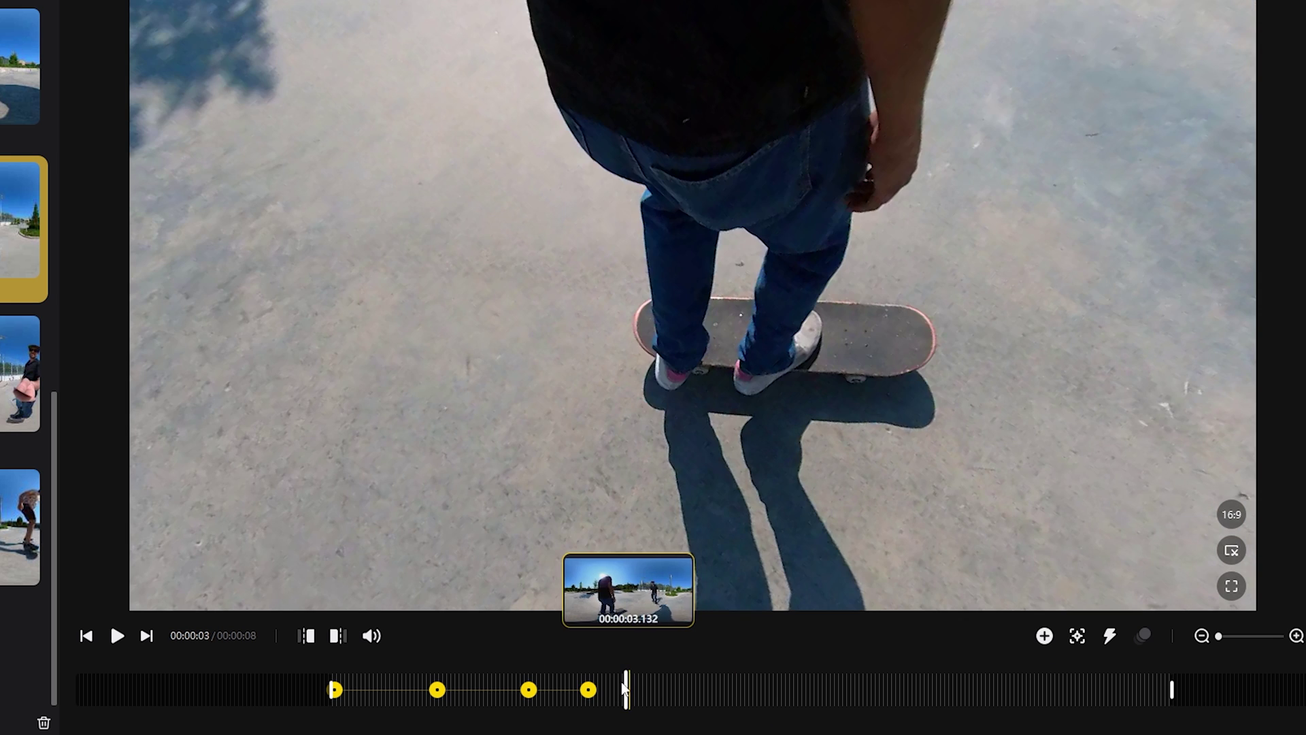
pyautogui.click(596, 687)
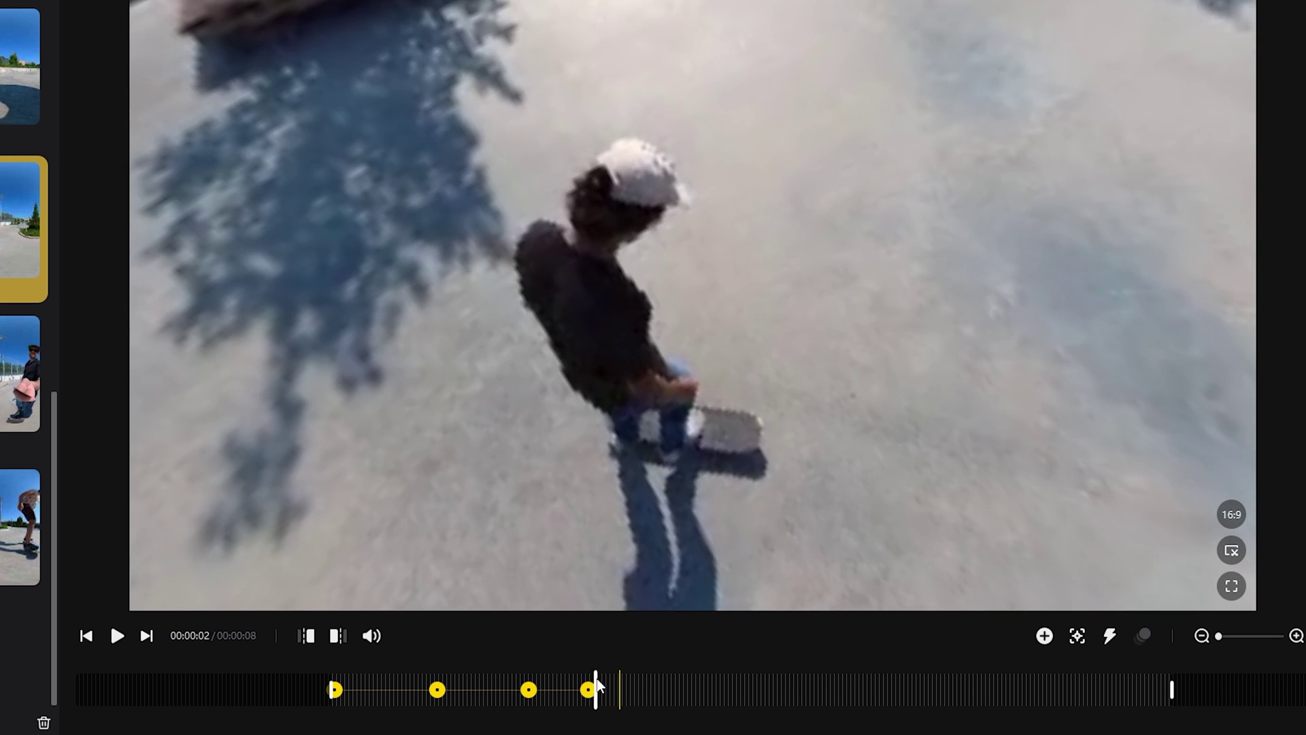
pyautogui.moveTo(597, 686); pyautogui.dragTo(647, 683)
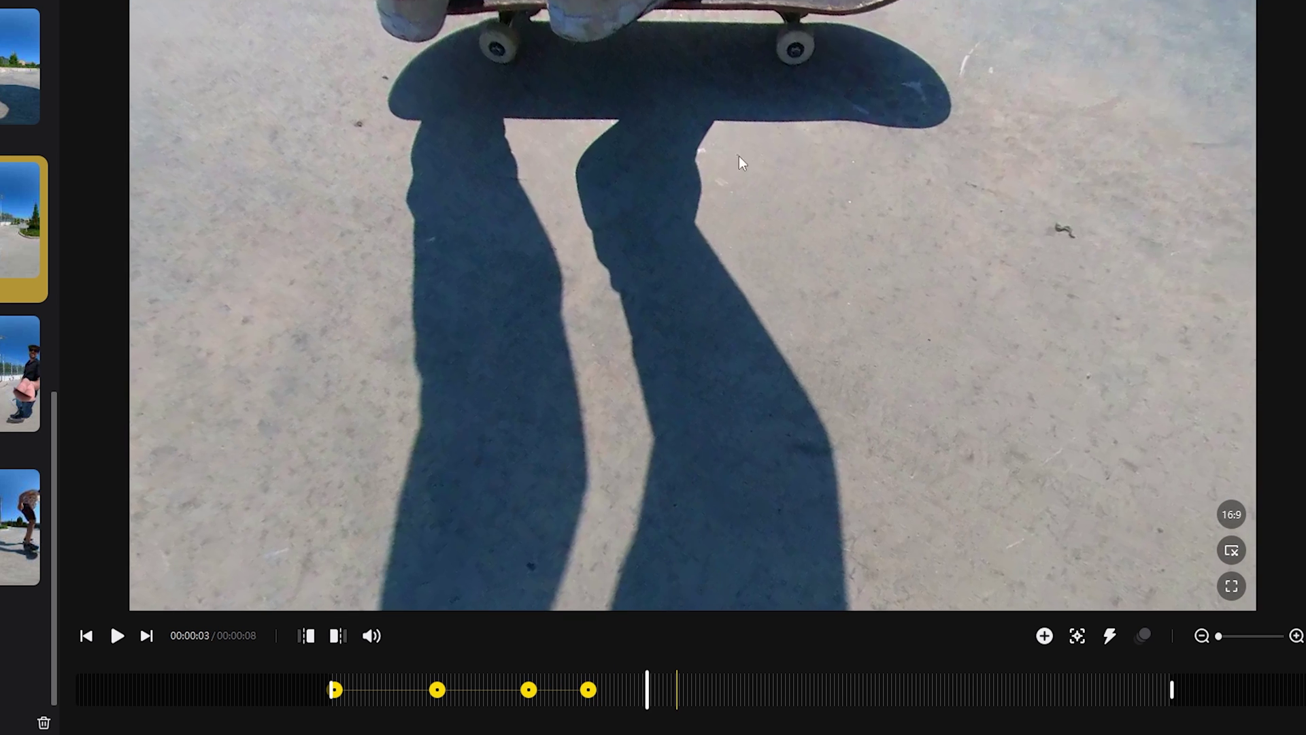
pyautogui.moveTo(739, 157); pyautogui.dragTo(683, 570)
pyautogui.moveTo(760, 156); pyautogui.dragTo(800, 549)
pyautogui.scroll(-2, 732, 241)
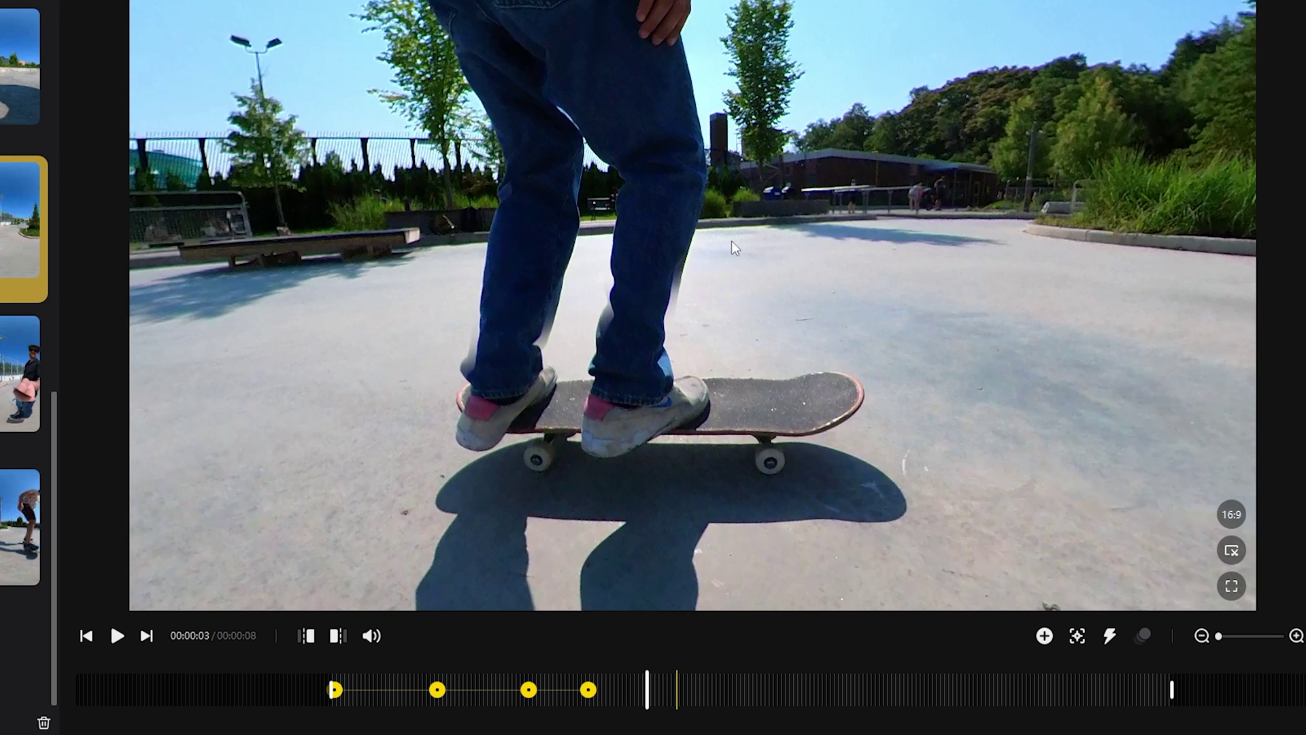
pyautogui.scroll(-3, 732, 215)
pyautogui.scroll(-3, 738, 206)
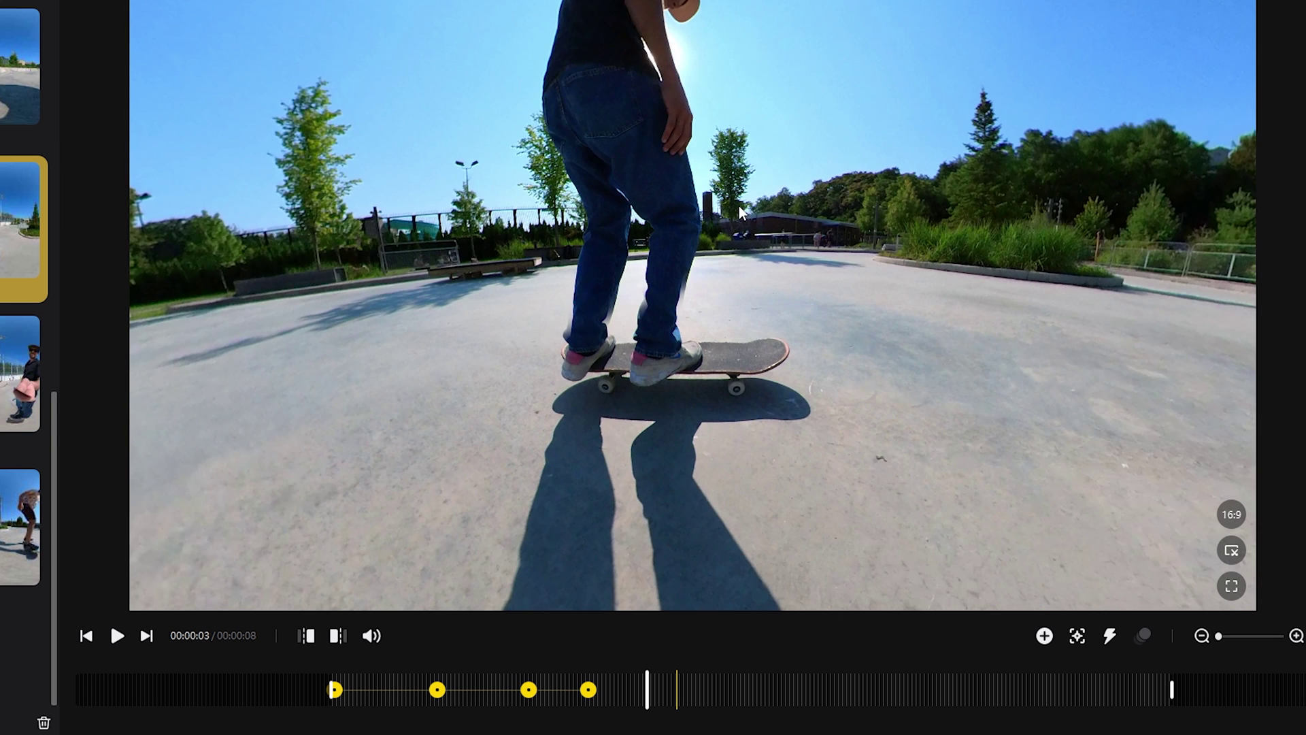
pyautogui.moveTo(743, 204); pyautogui.dragTo(752, 285)
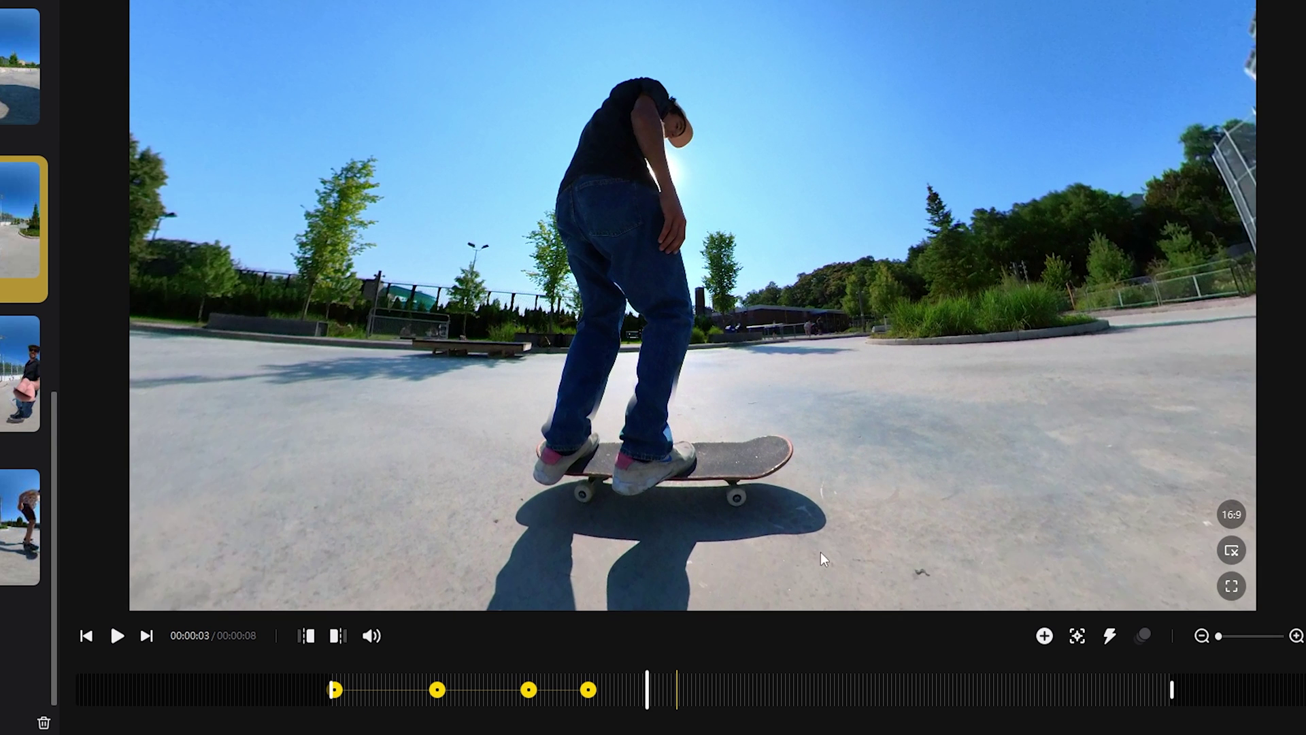
pyautogui.click(1045, 637)
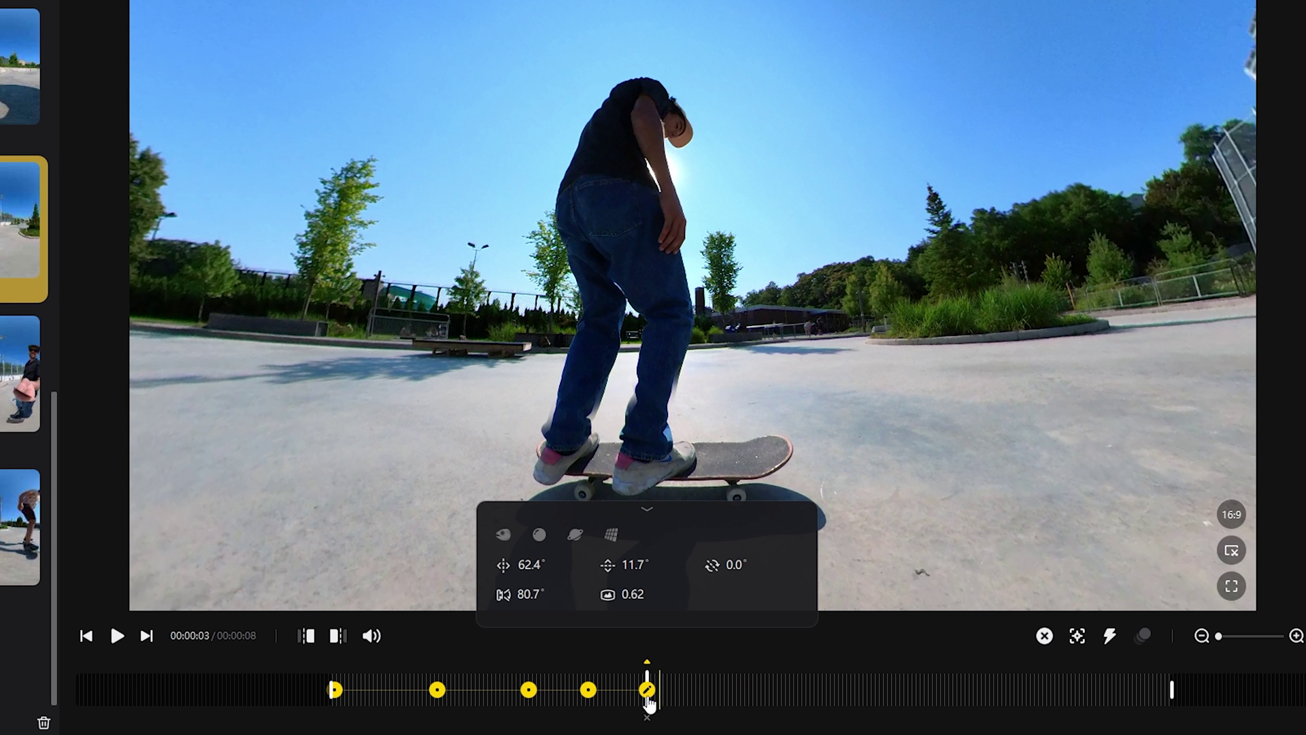
# At 2 seconds, keyframe a view from behind the skater and review the motion
pyautogui.click(620, 681)
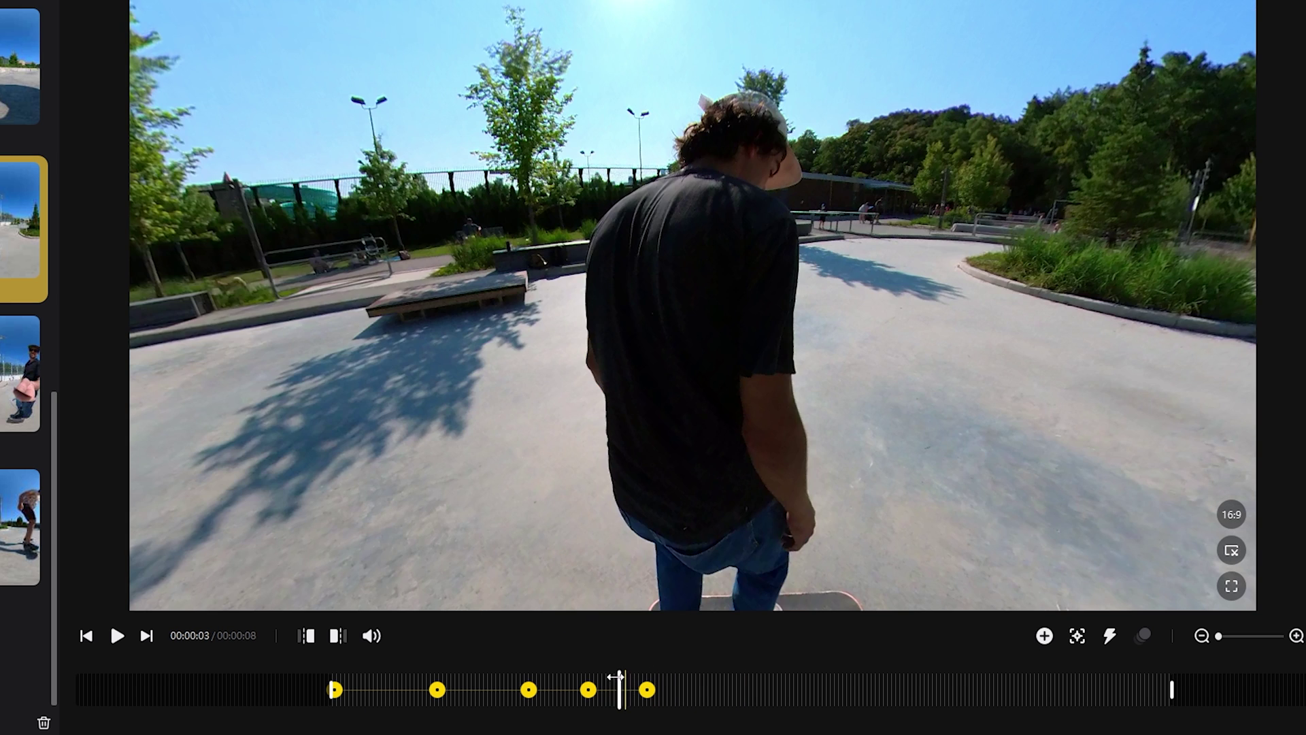
pyautogui.moveTo(616, 677)
pyautogui.mouseDown()
pyautogui.moveTo(590, 684)
pyautogui.moveTo(650, 687)
pyautogui.moveTo(596, 697)
pyautogui.moveTo(619, 697)
pyautogui.mouseUp()
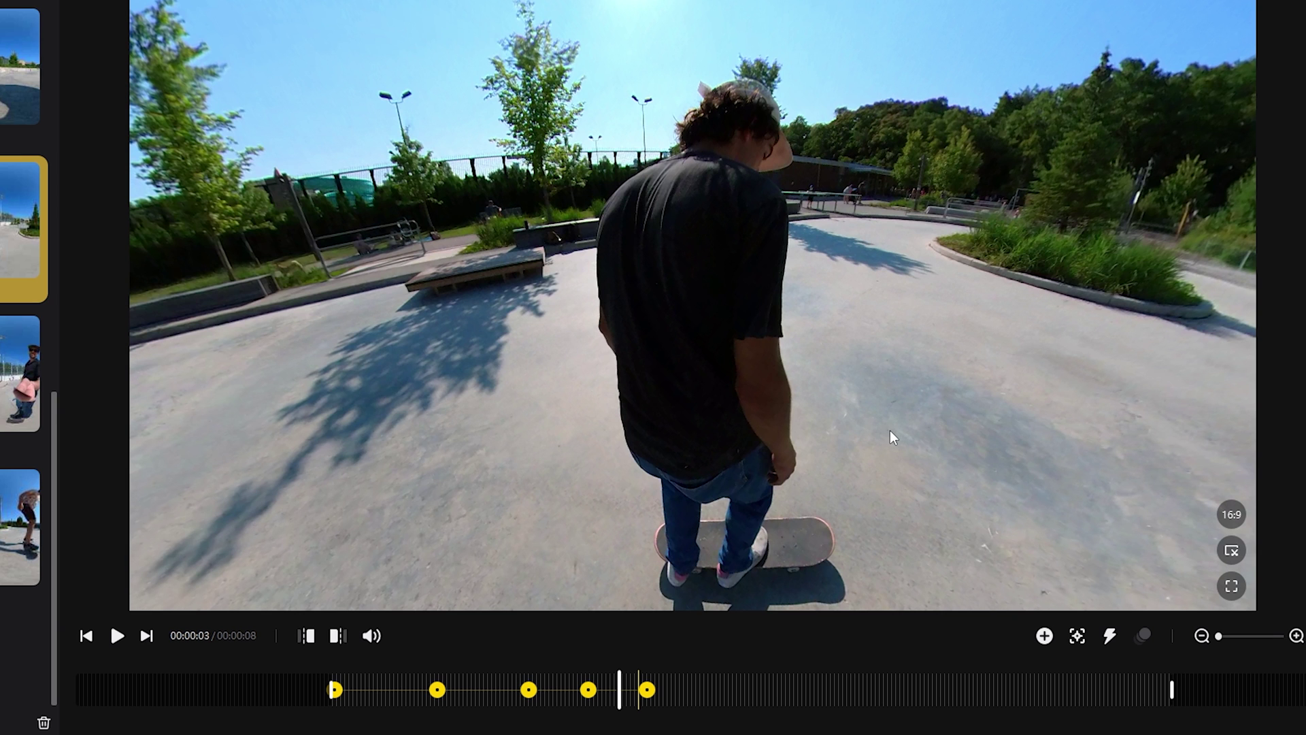
pyautogui.moveTo(865, 443); pyautogui.dragTo(823, 378)
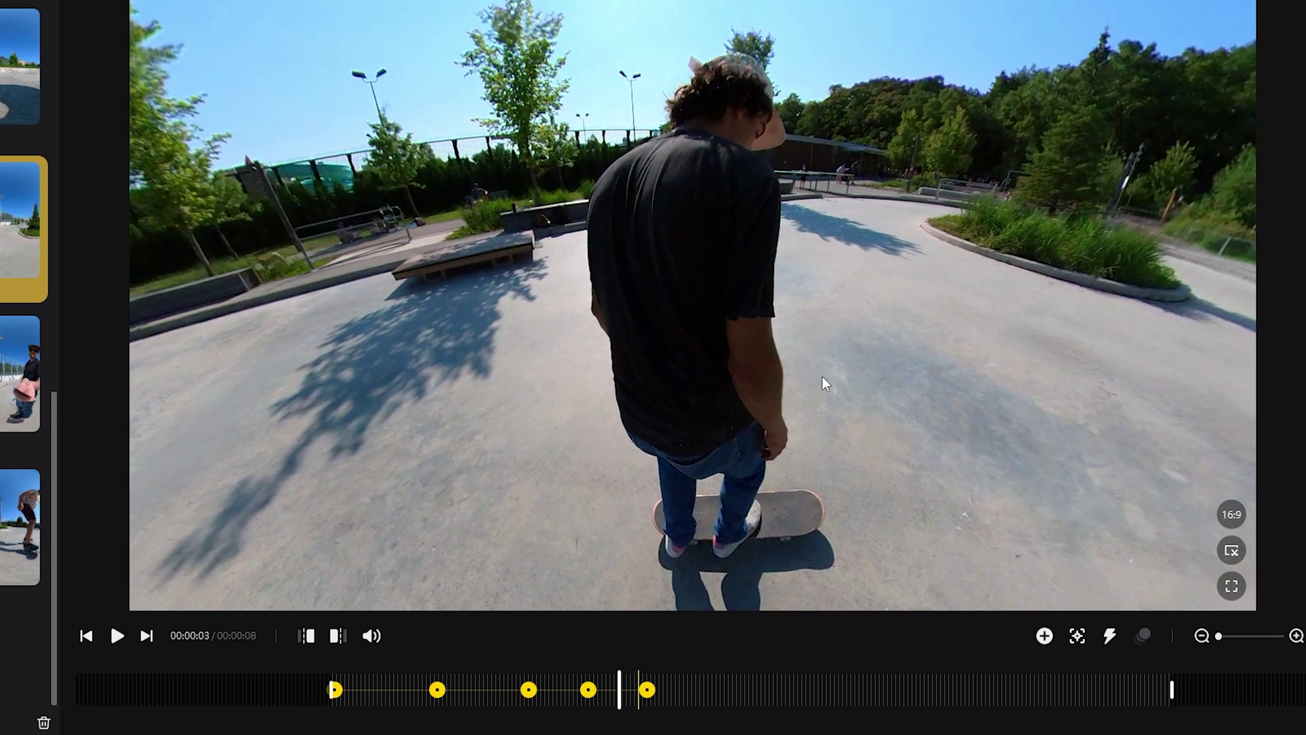
pyautogui.click(1045, 636)
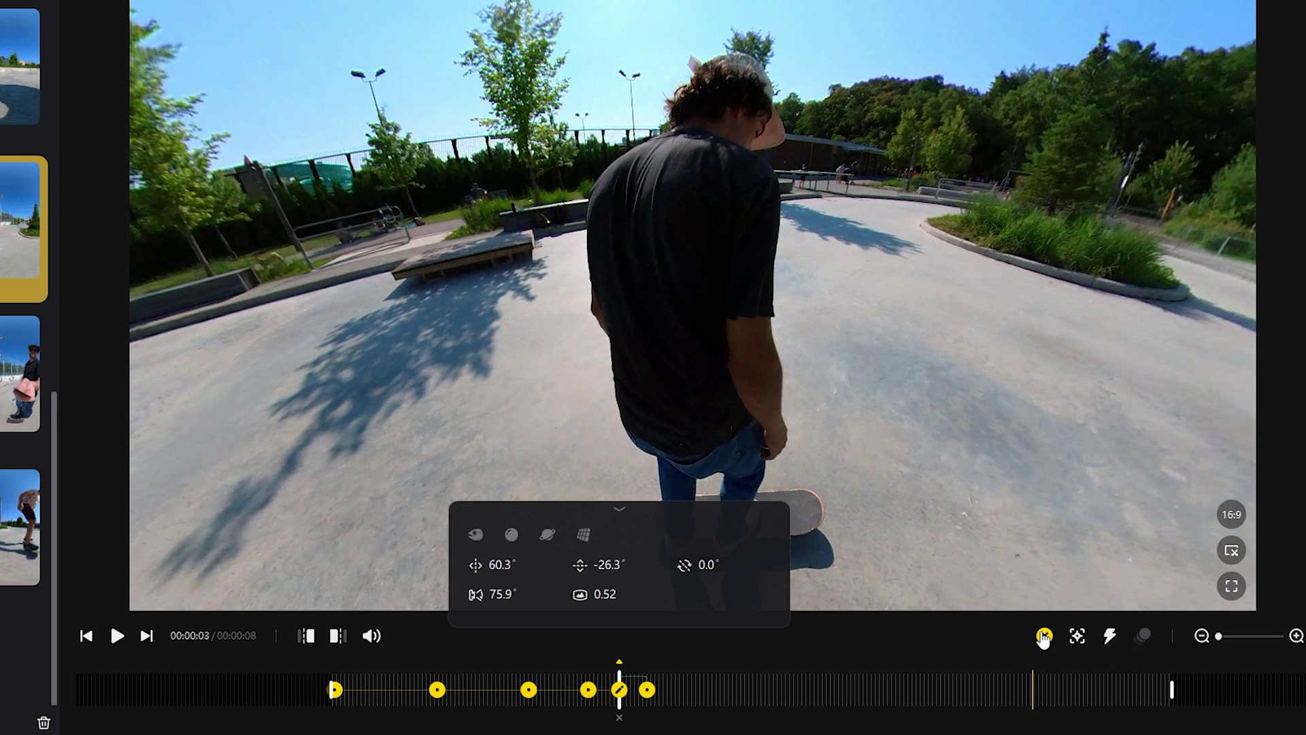
pyautogui.click(561, 684)
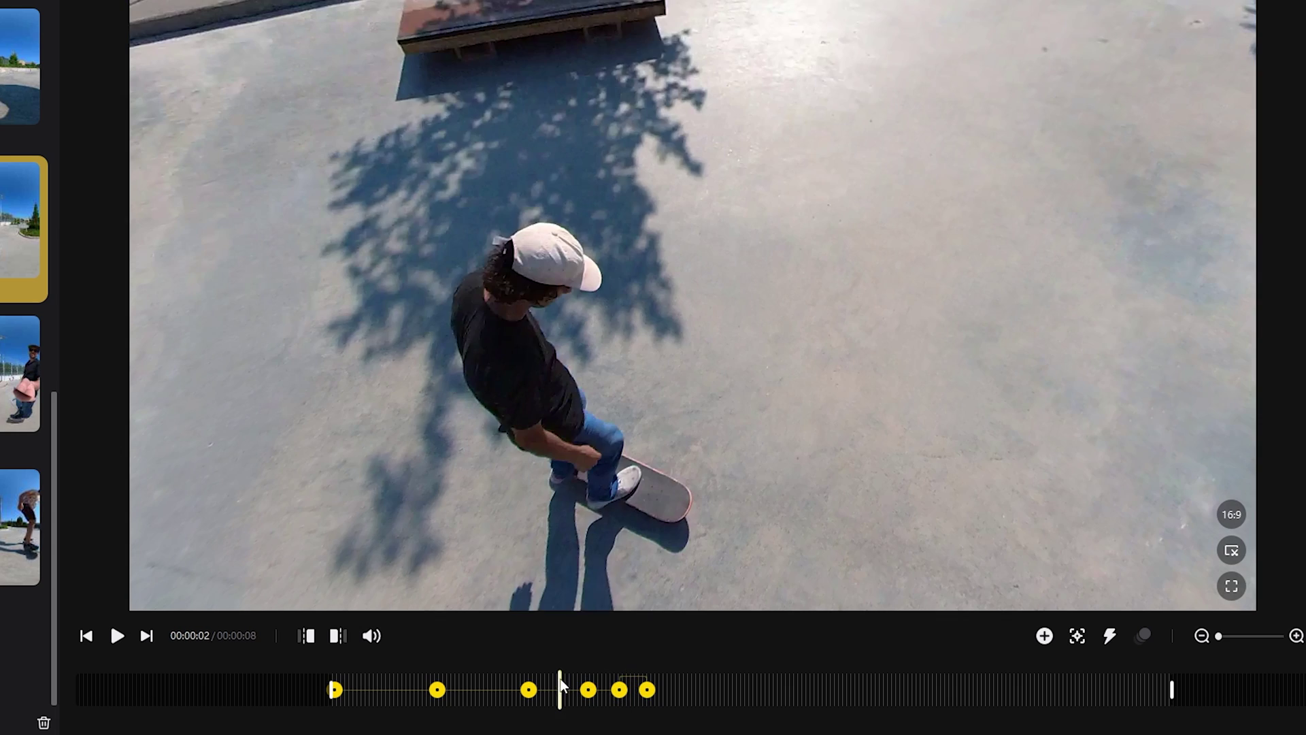
# Keyframe a low-angle view at 3 seconds and a 4-second view centred on the skater, excluding the second skater
pyautogui.moveTo(560, 681); pyautogui.dragTo(711, 698)
pyautogui.moveTo(709, 412); pyautogui.dragTo(759, 436)
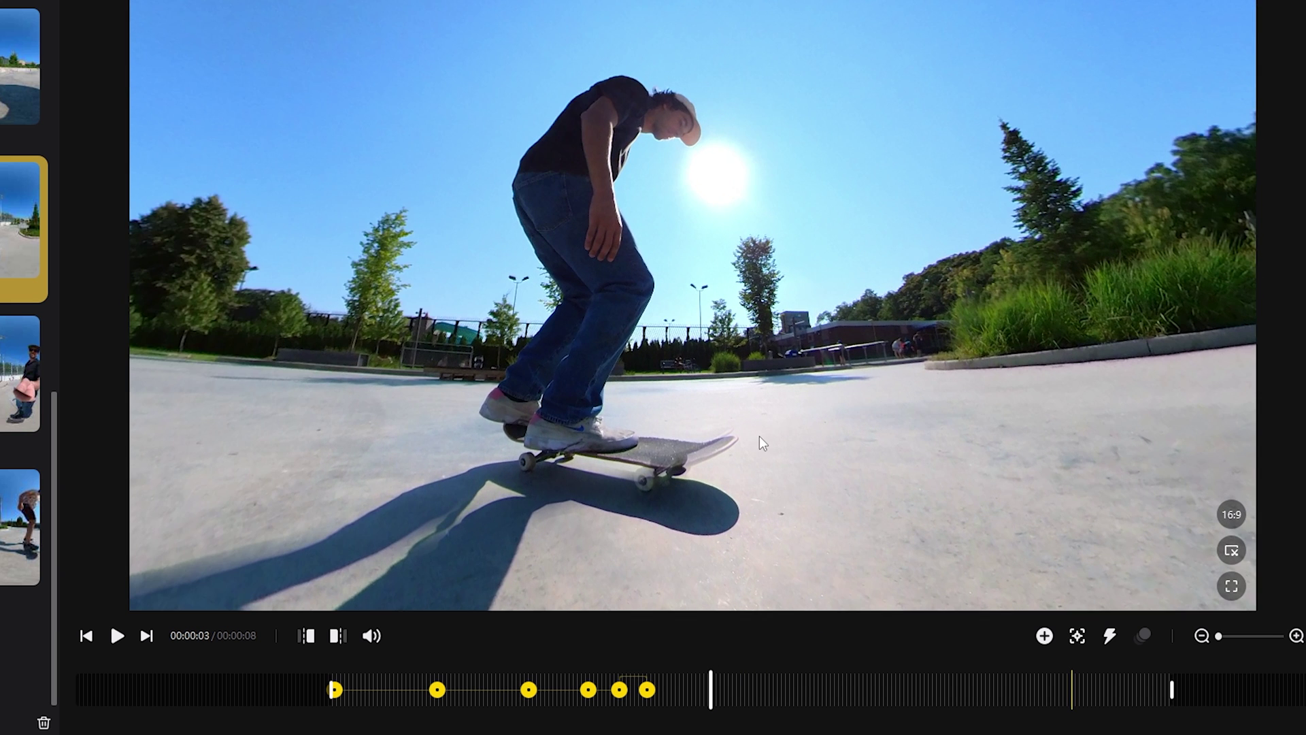
pyautogui.click(1044, 636)
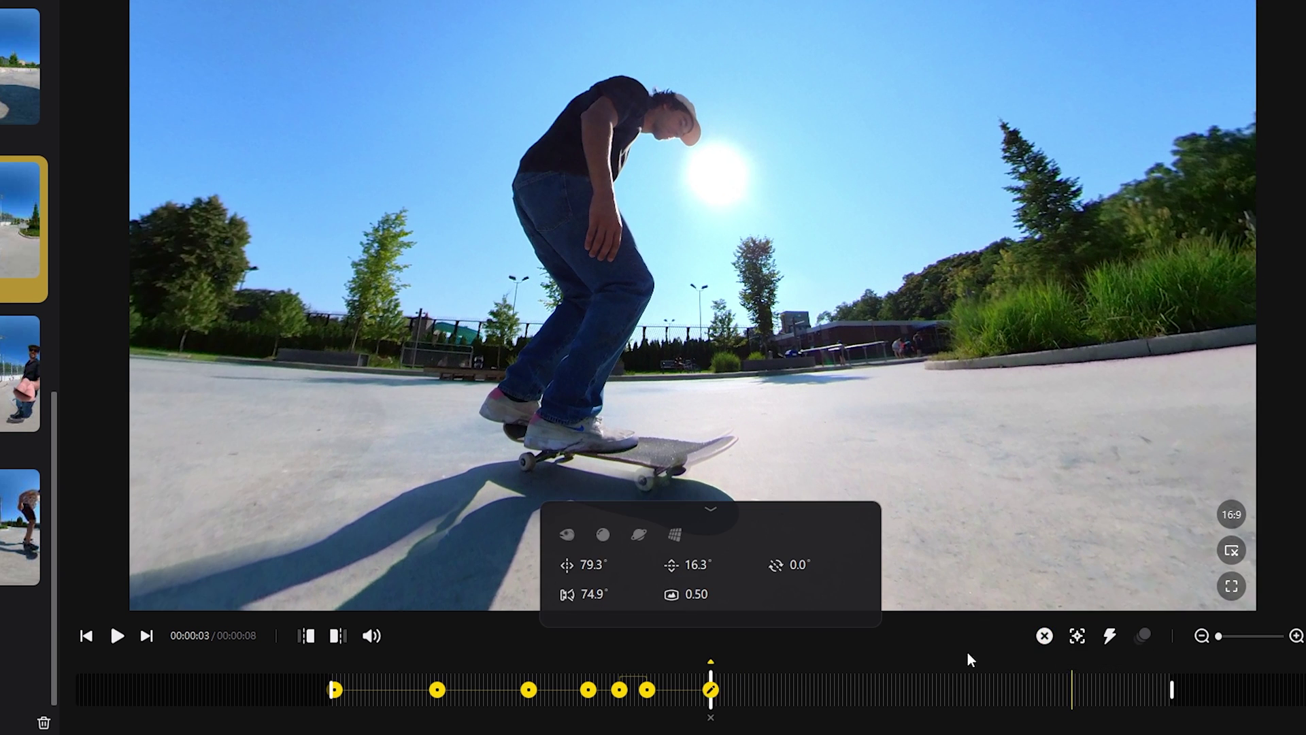
pyautogui.click(744, 689)
pyautogui.moveTo(741, 690); pyautogui.dragTo(772, 711)
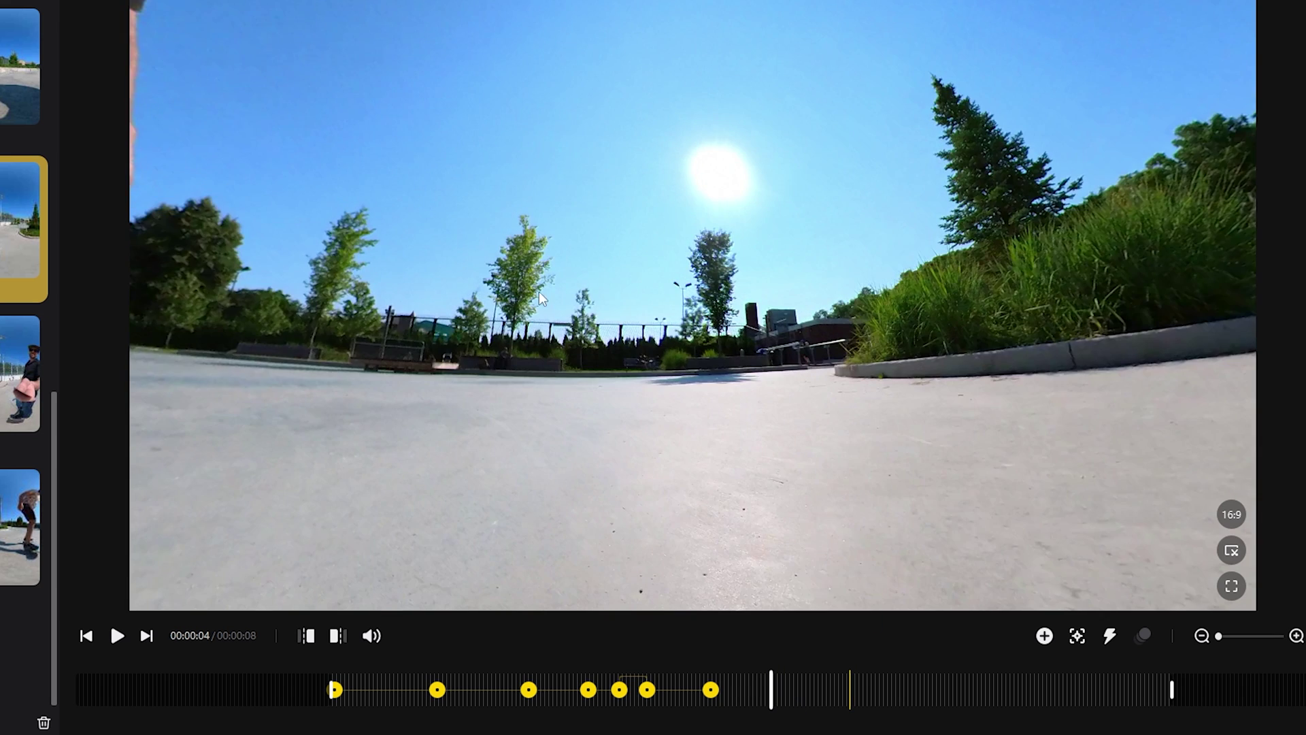
pyautogui.moveTo(539, 291); pyautogui.dragTo(939, 336)
pyautogui.moveTo(422, 306); pyautogui.dragTo(875, 328)
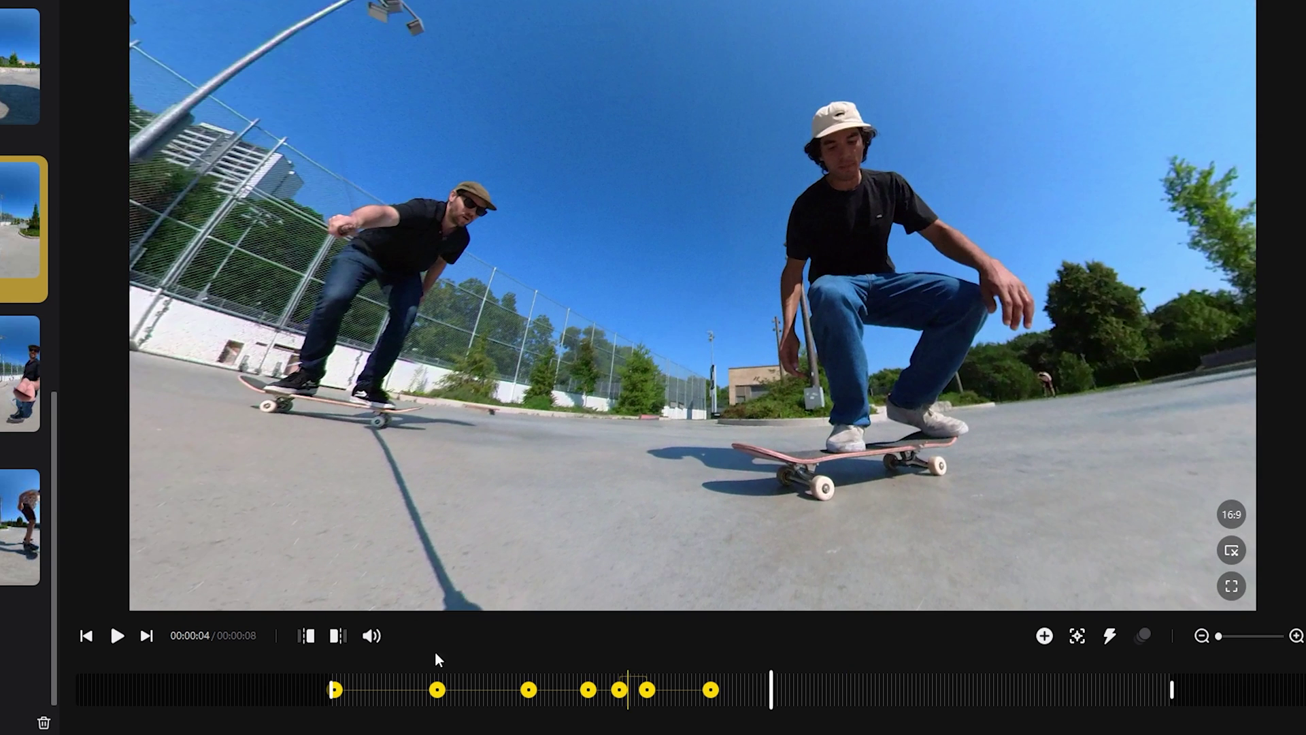
pyautogui.moveTo(839, 507); pyautogui.dragTo(401, 336)
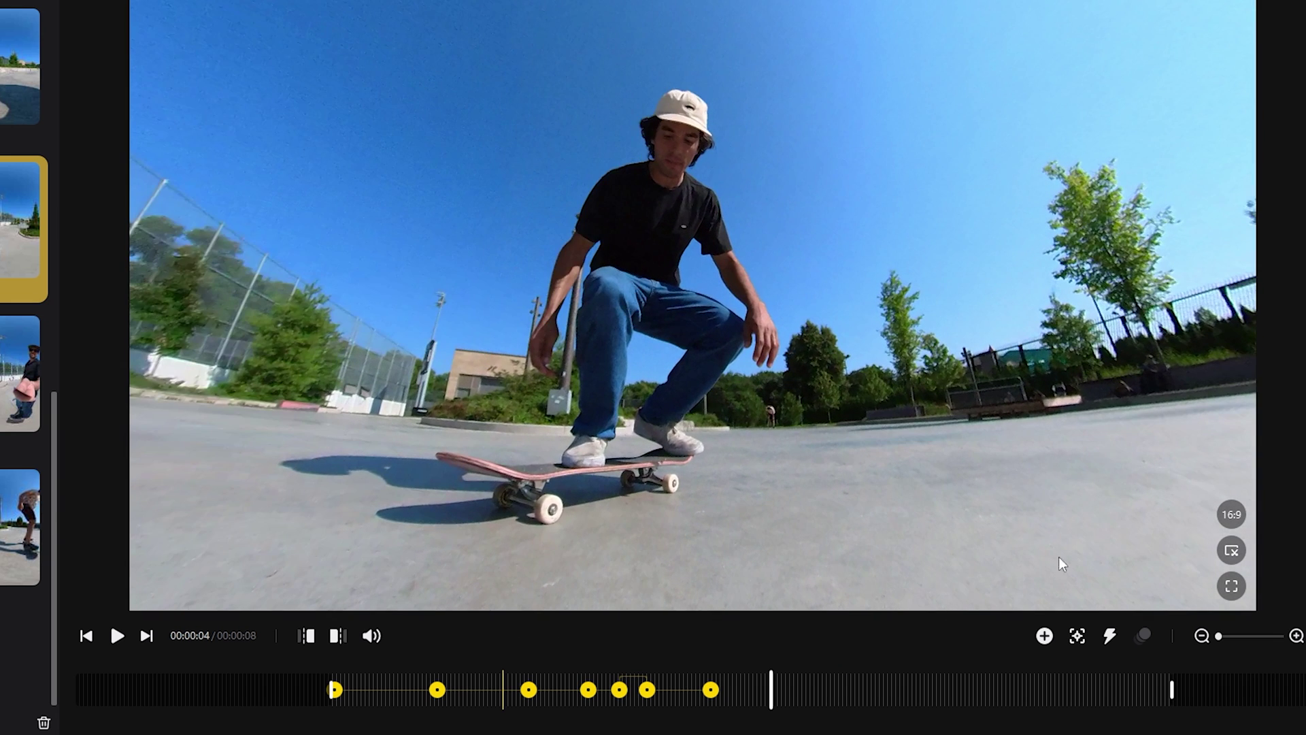
pyautogui.click(1044, 637)
# Keyframe a mid-jump framing showing the skater's face and a slightly lower framing of his landing
pyautogui.moveTo(794, 701); pyautogui.dragTo(817, 687)
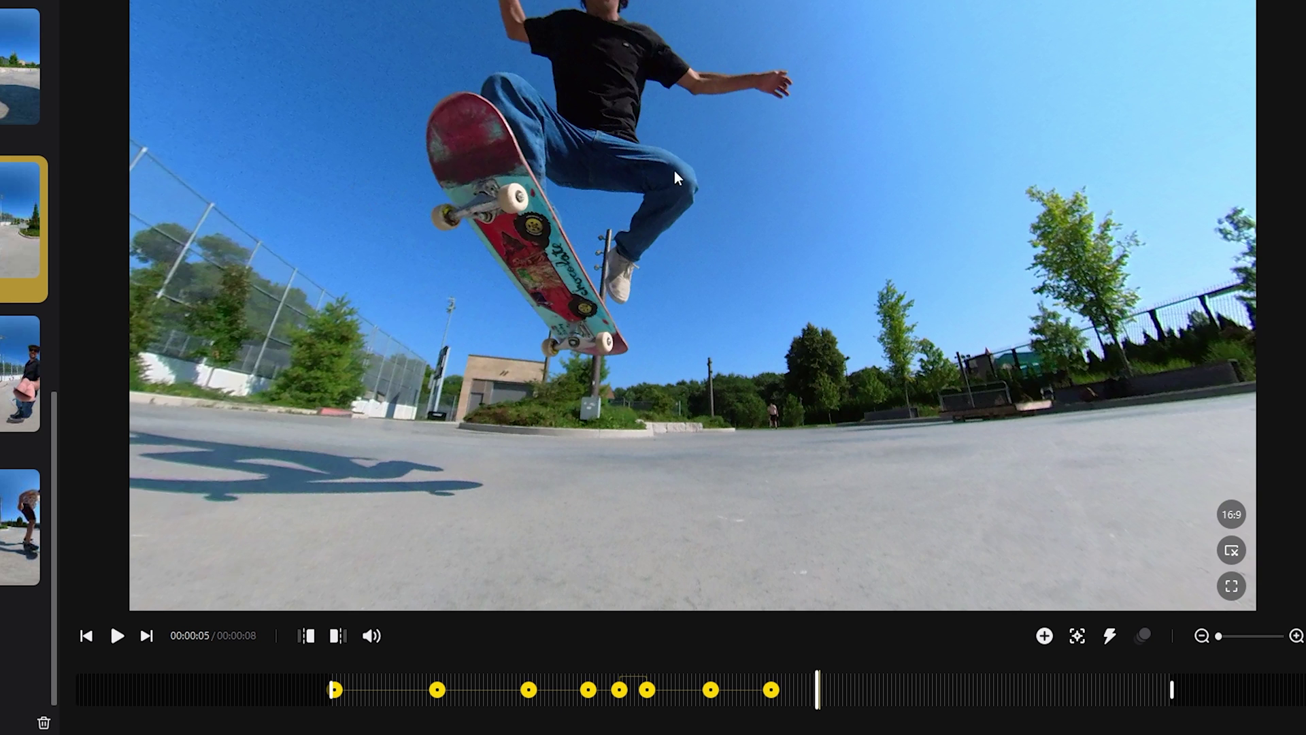
pyautogui.moveTo(675, 170); pyautogui.dragTo(850, 326)
pyautogui.click(1044, 636)
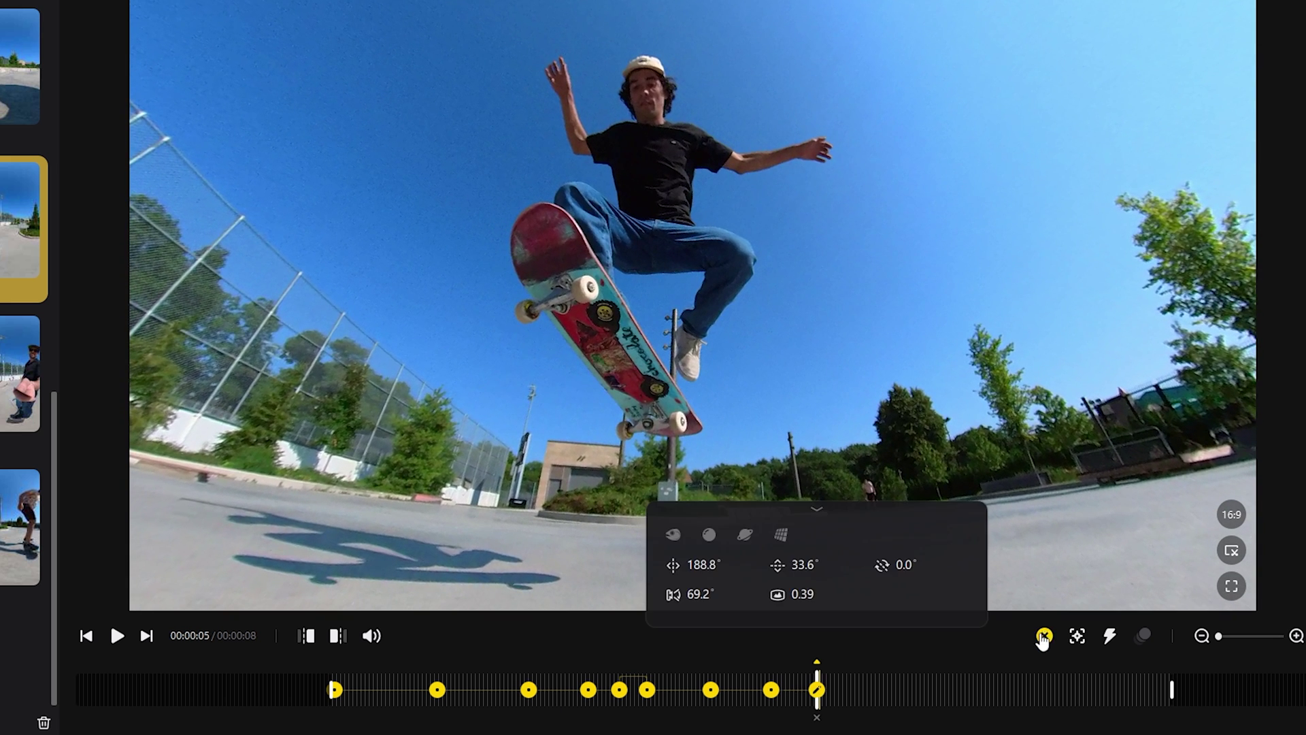
pyautogui.click(851, 689)
pyautogui.moveTo(854, 687)
pyautogui.mouseDown()
pyautogui.moveTo(771, 689)
pyautogui.moveTo(842, 707)
pyautogui.mouseUp()
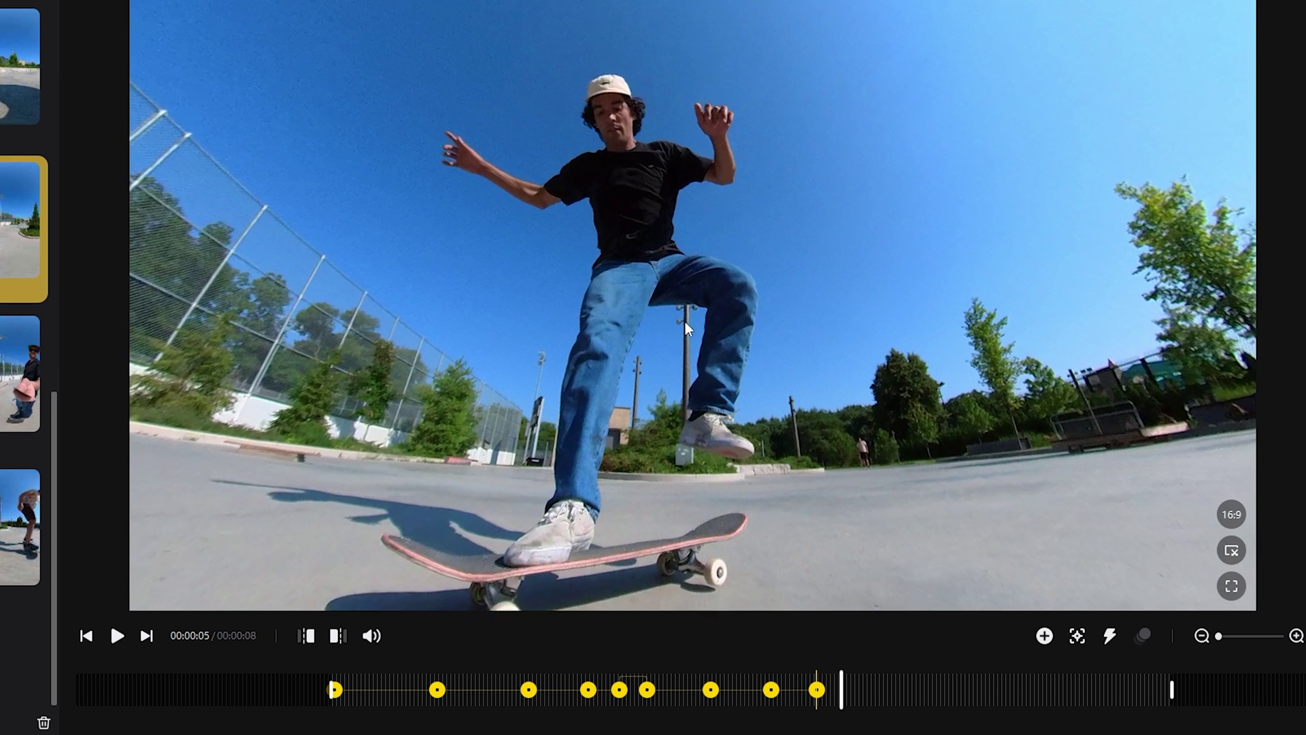
pyautogui.moveTo(774, 226); pyautogui.dragTo(773, 238)
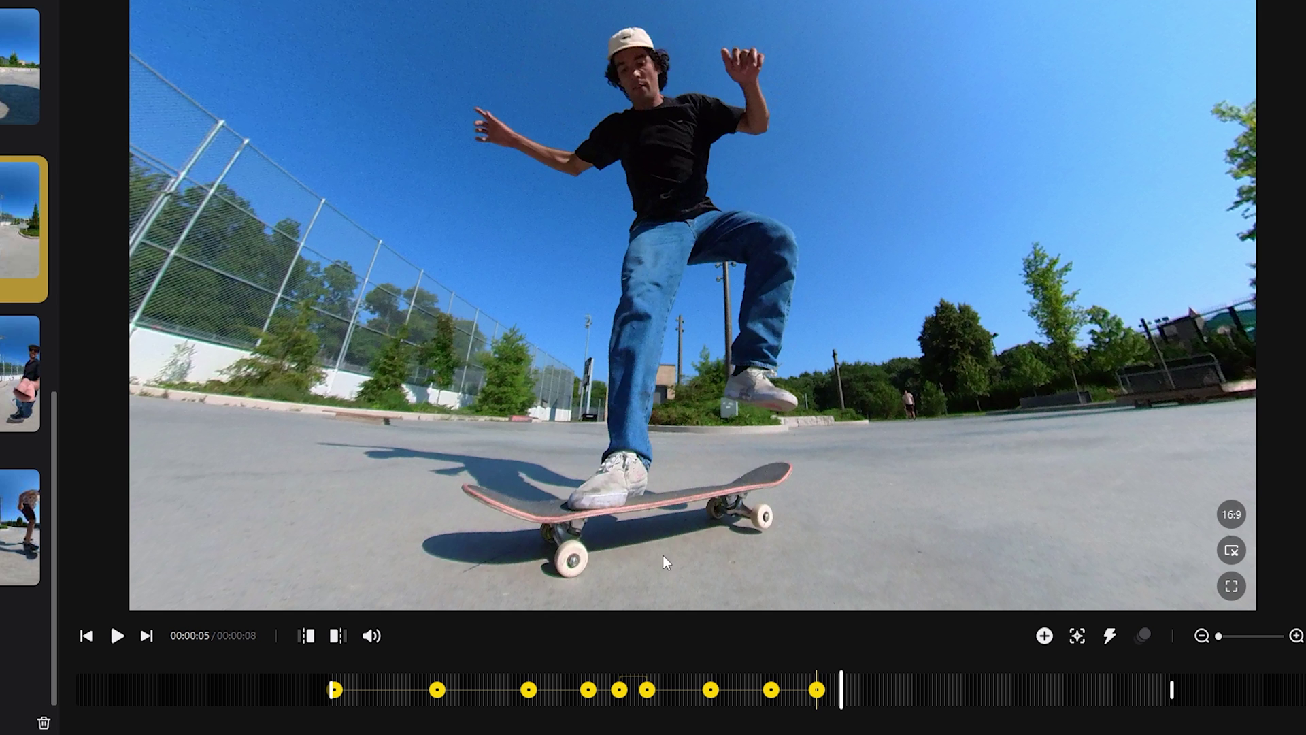
pyautogui.click(1045, 636)
# Keyframe around 6 seconds and a tiny-planet view at 00:08, then play the clip from the start
pyautogui.moveTo(842, 694); pyautogui.dragTo(981, 706)
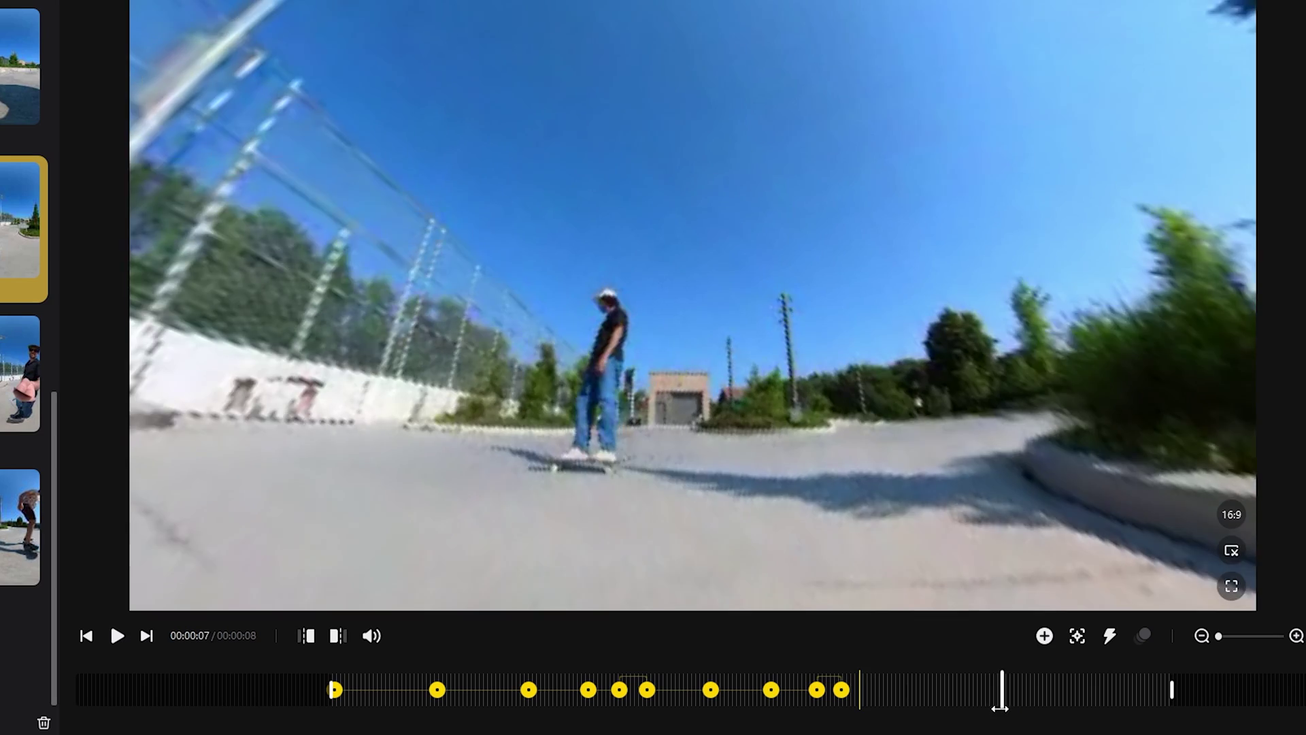
pyautogui.click(1044, 637)
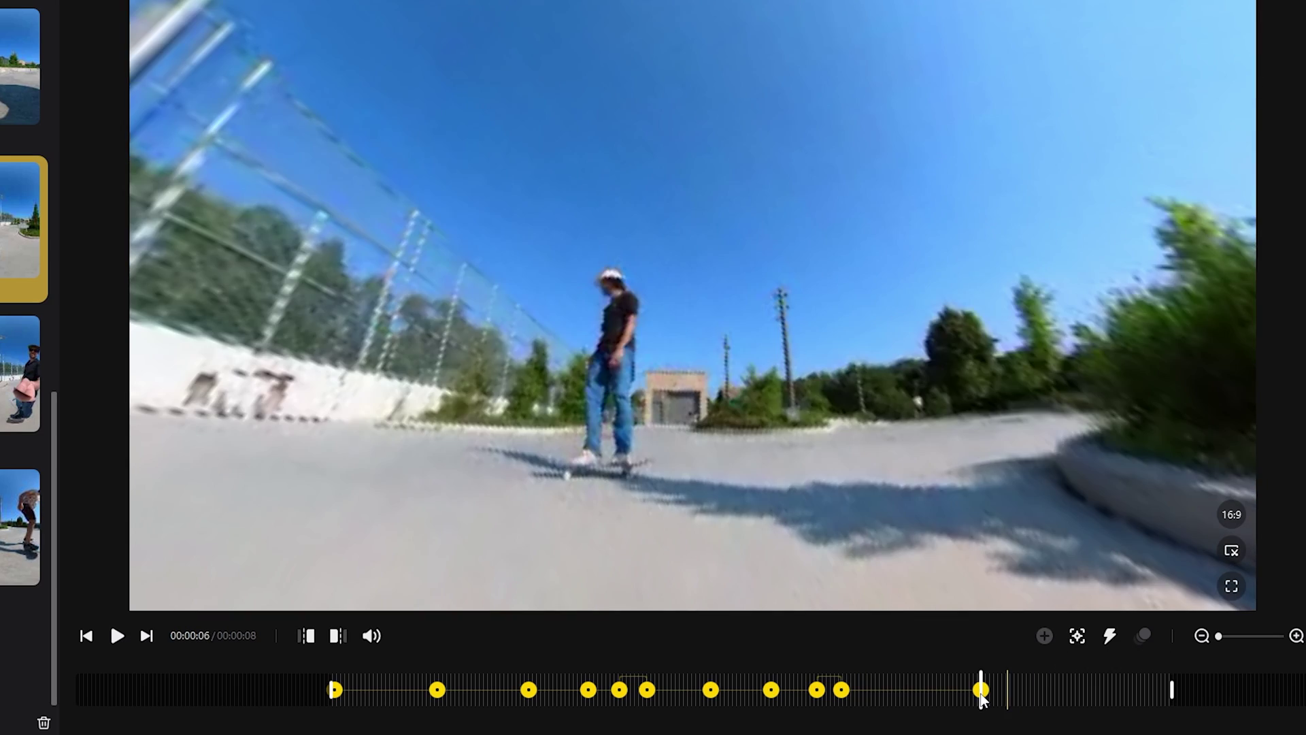
pyautogui.moveTo(982, 700); pyautogui.dragTo(1171, 699)
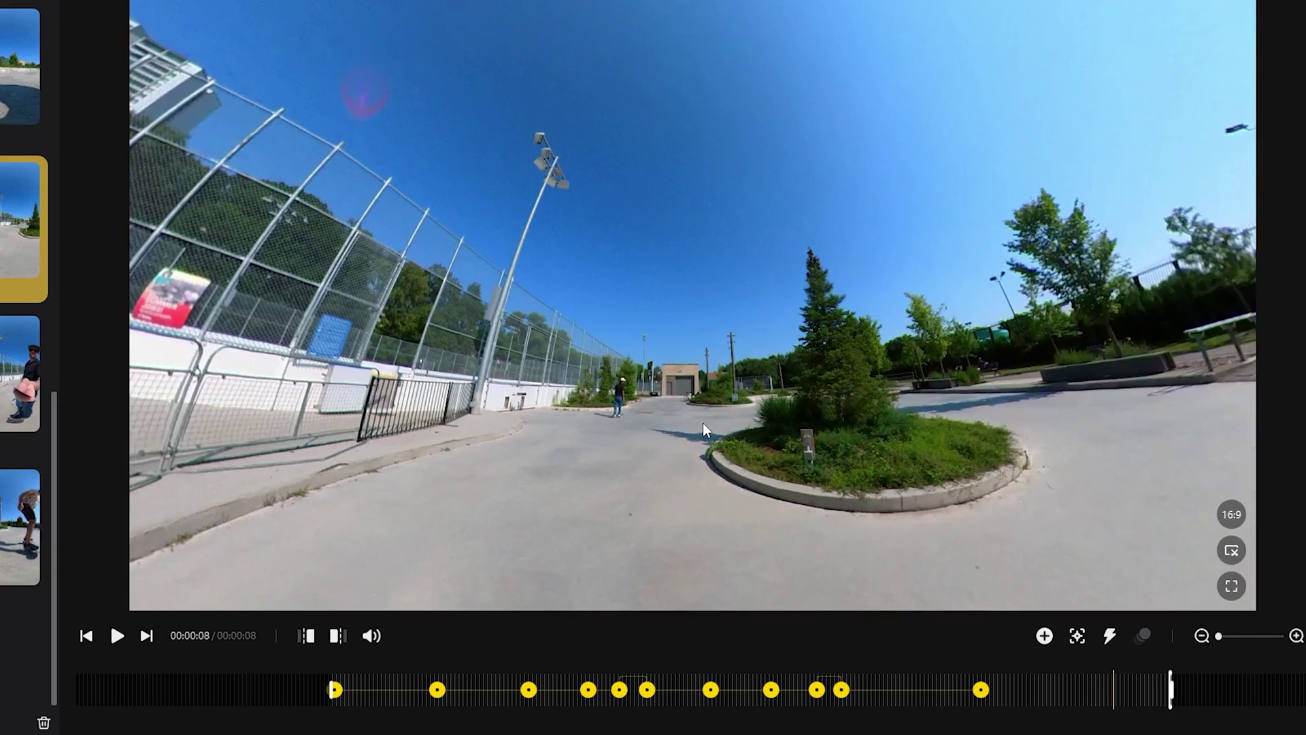
pyautogui.scroll(-5, 704, 423)
pyautogui.moveTo(703, 422); pyautogui.dragTo(737, 541)
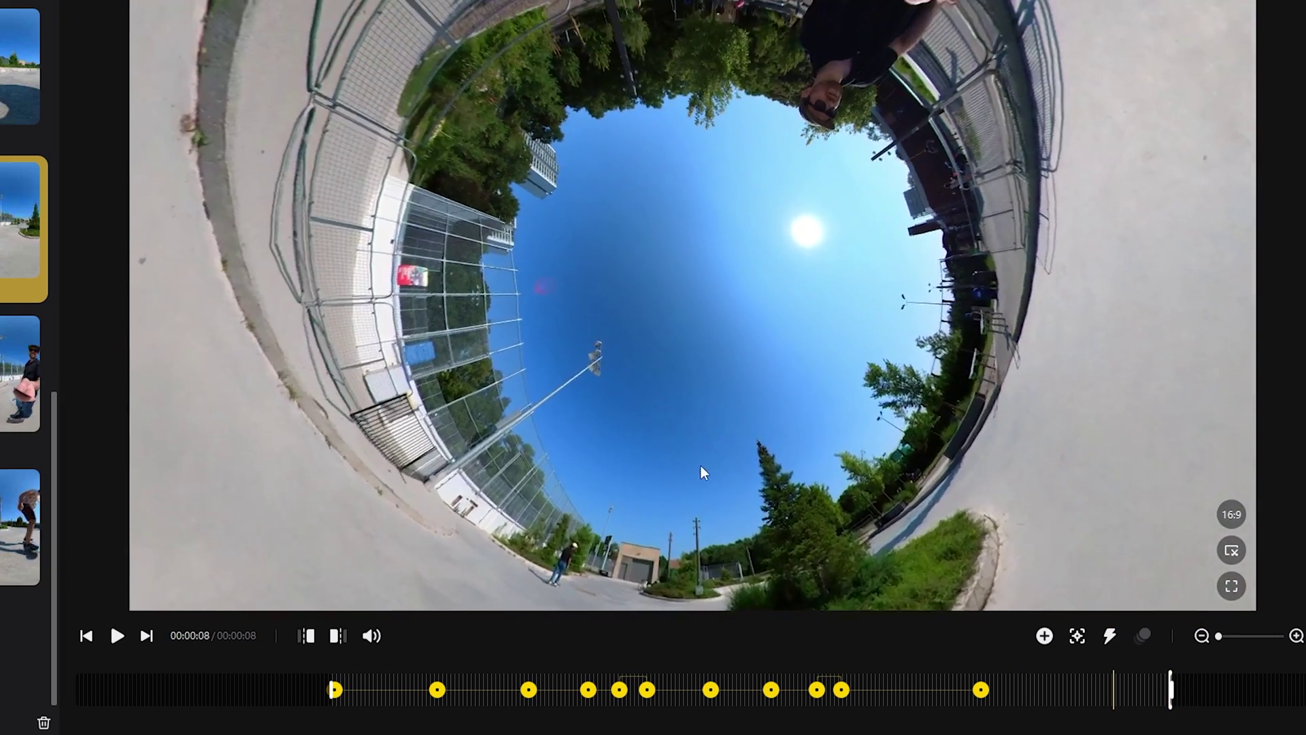
pyautogui.click(1172, 689)
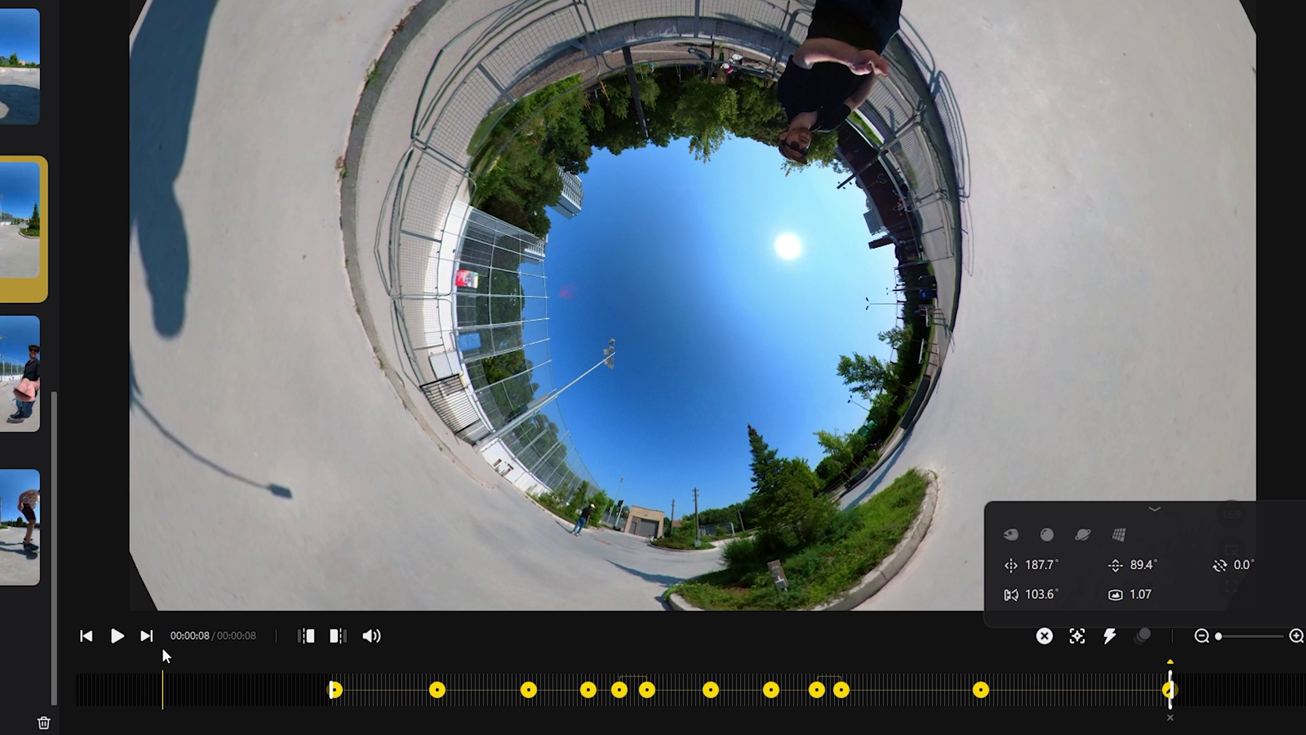
pyautogui.click(117, 635)
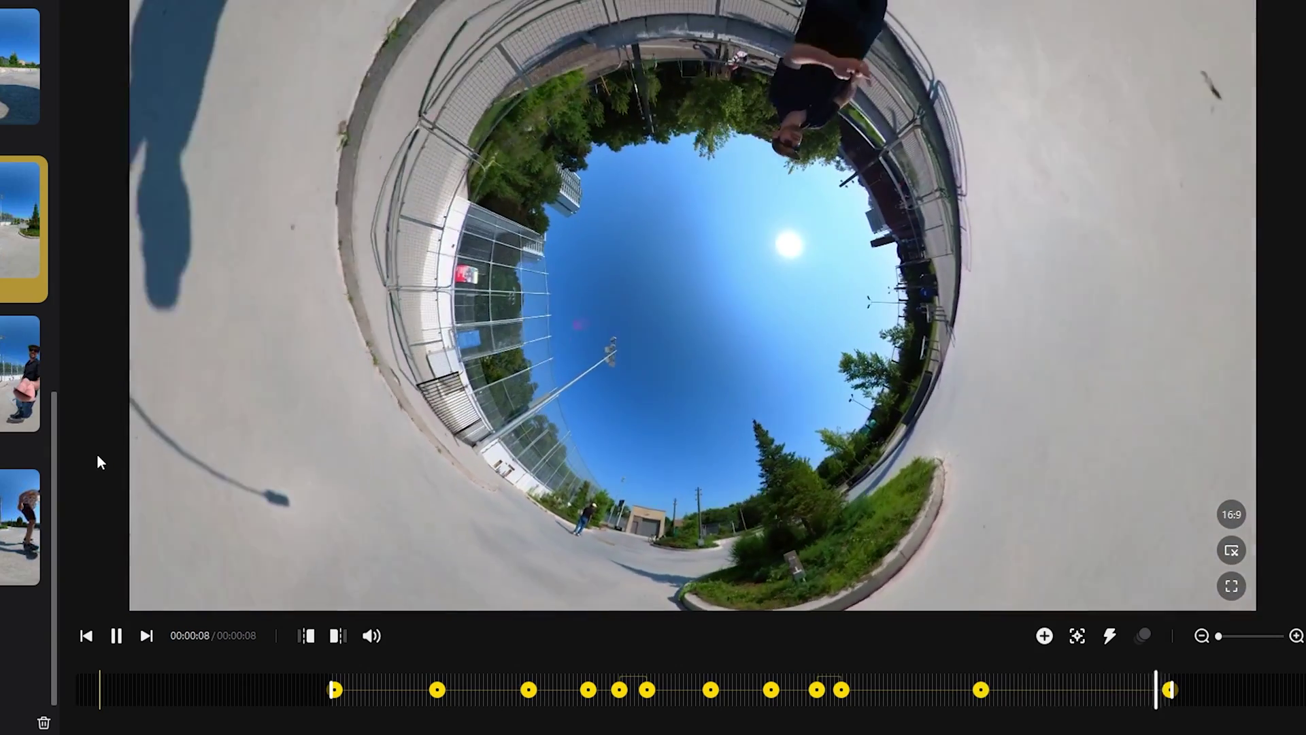
pyautogui.click(379, 690)
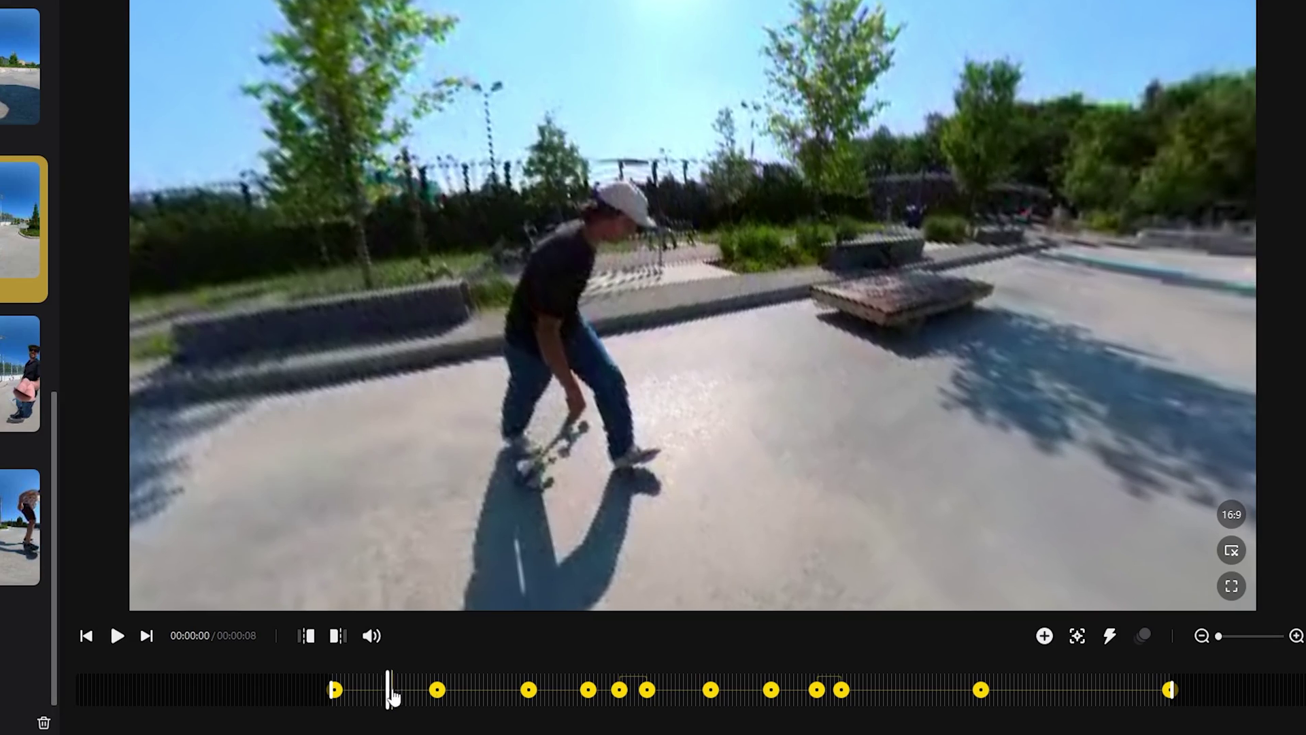
pyautogui.click(572, 689)
pyautogui.moveTo(583, 691); pyautogui.dragTo(440, 686)
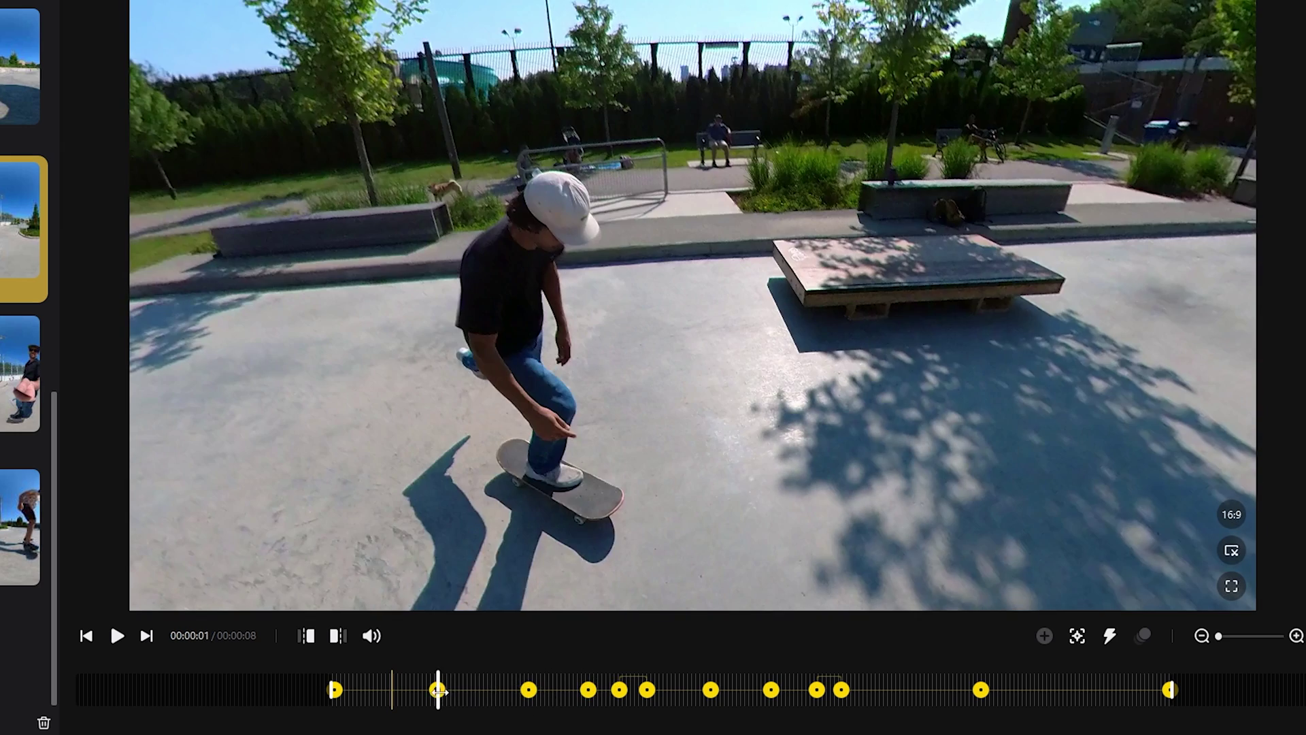
pyautogui.click(529, 689)
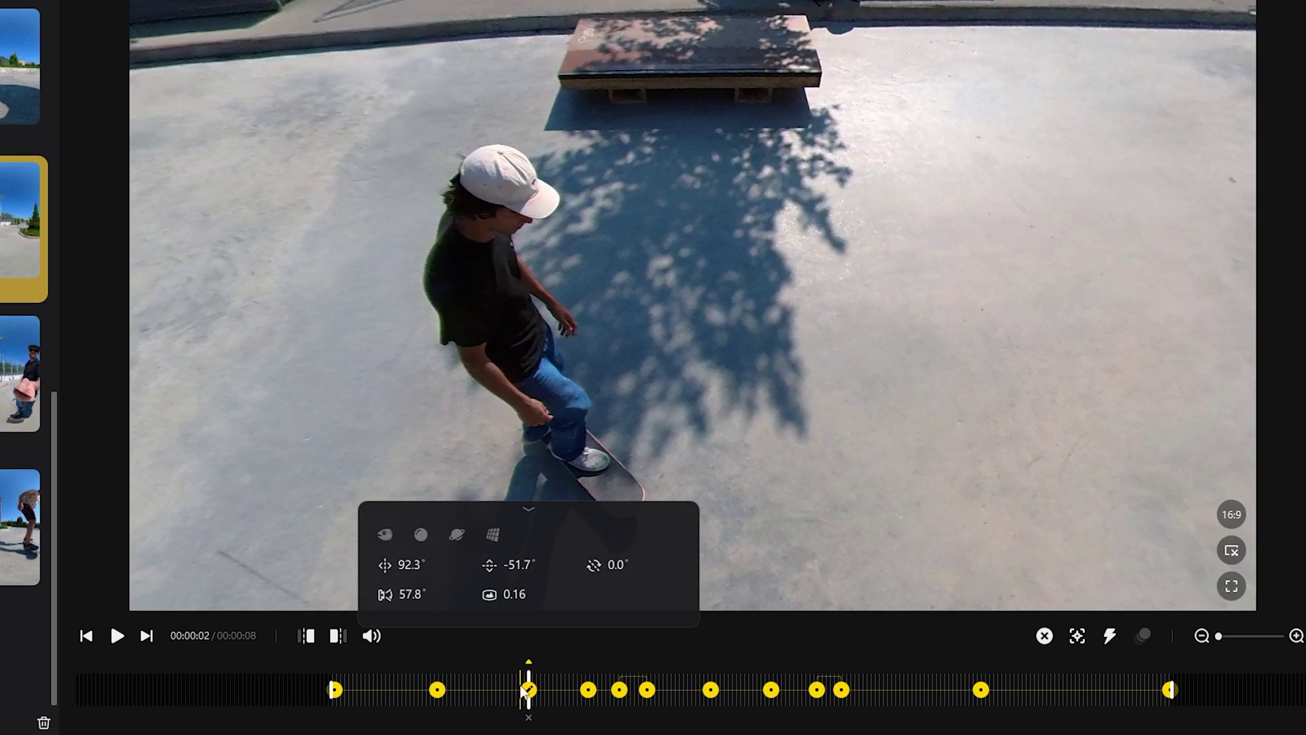
pyautogui.moveTo(535, 328); pyautogui.dragTo(880, 292)
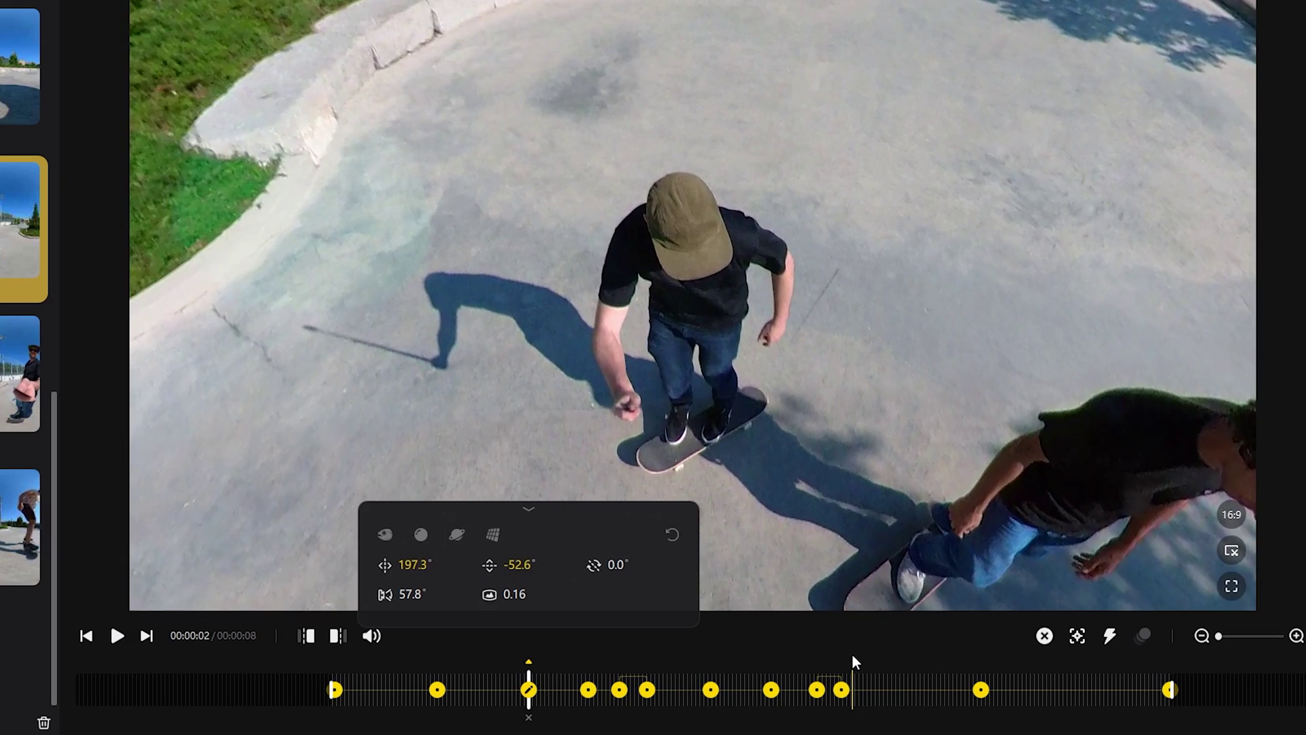
pyautogui.click(117, 635)
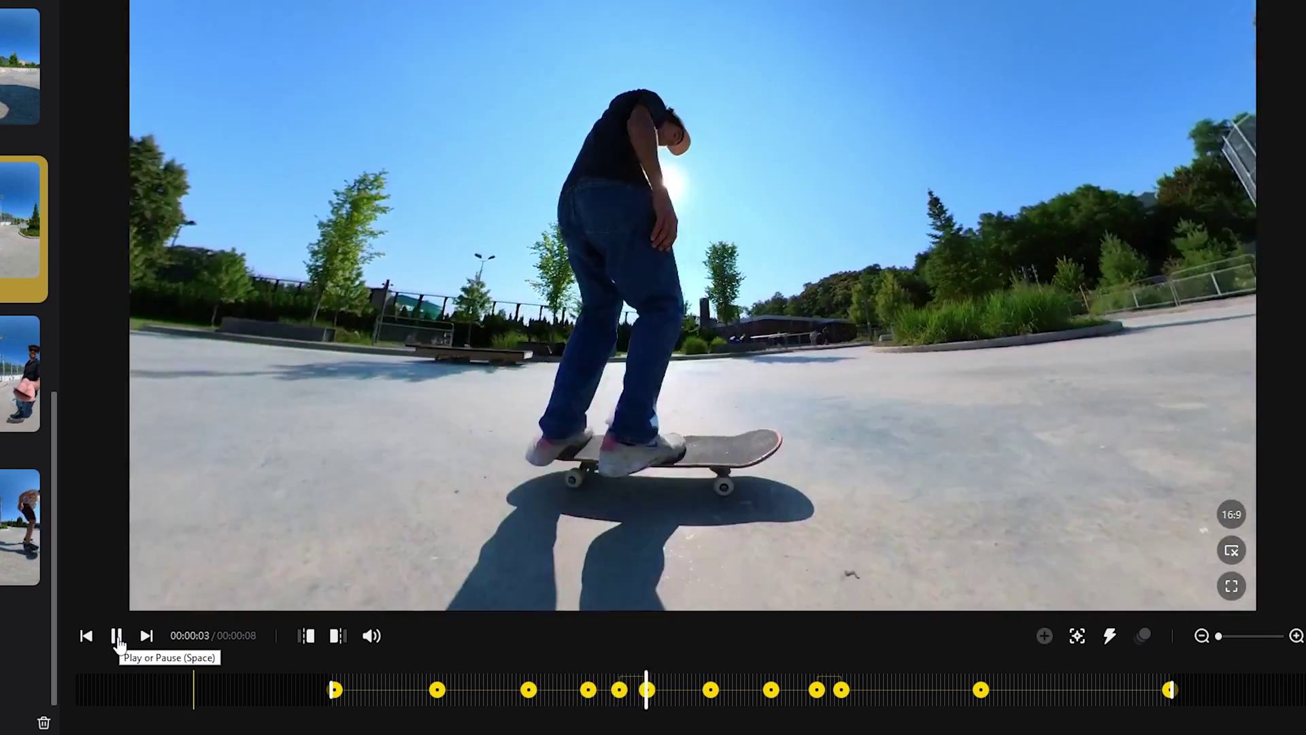
pyautogui.click(117, 635)
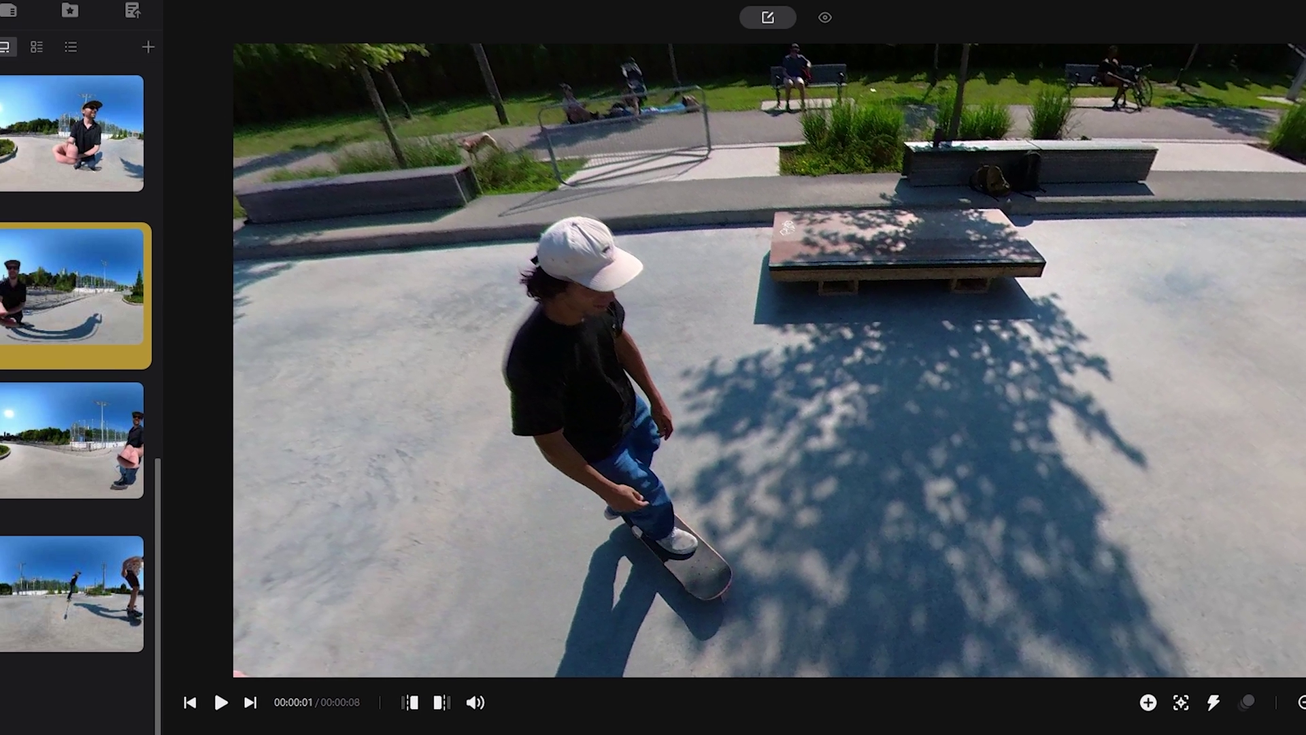
pyautogui.click(0, 0)
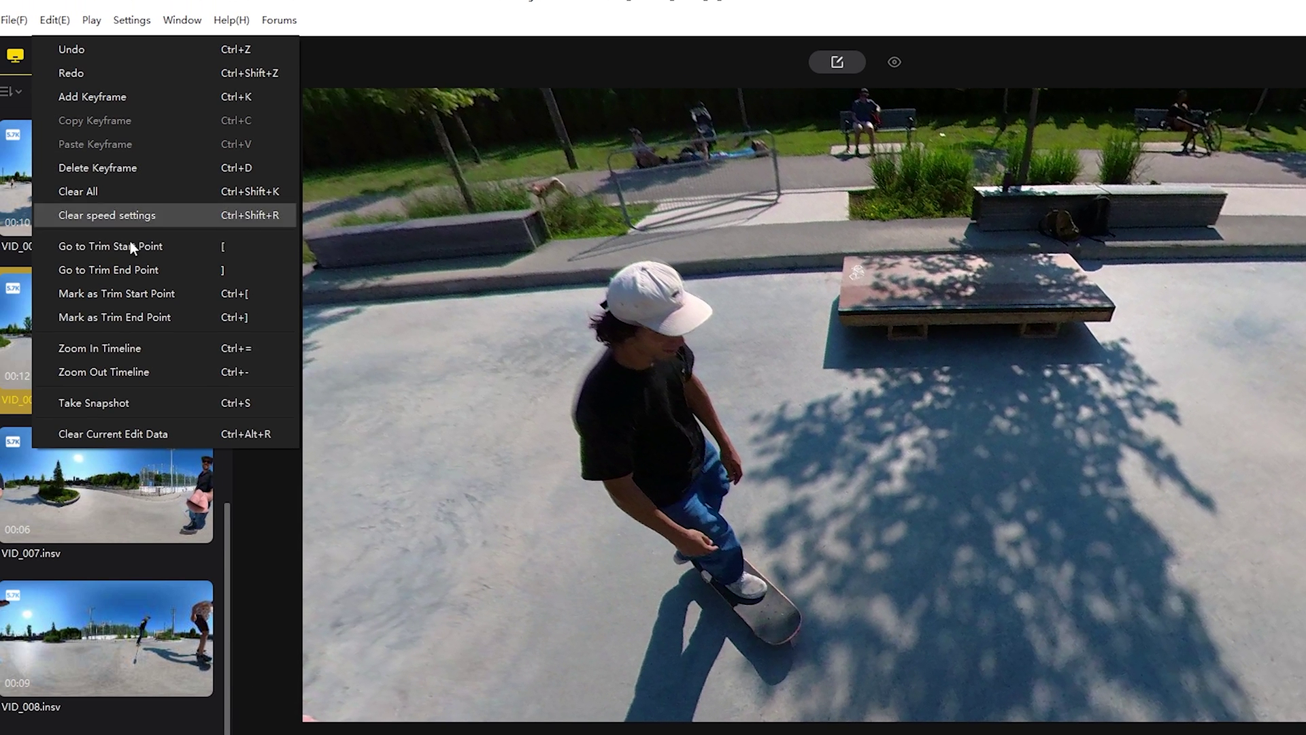
# Clear VID_006's edit data and trim it to about nine seconds starting near 2.4 s
pyautogui.click(172, 428)
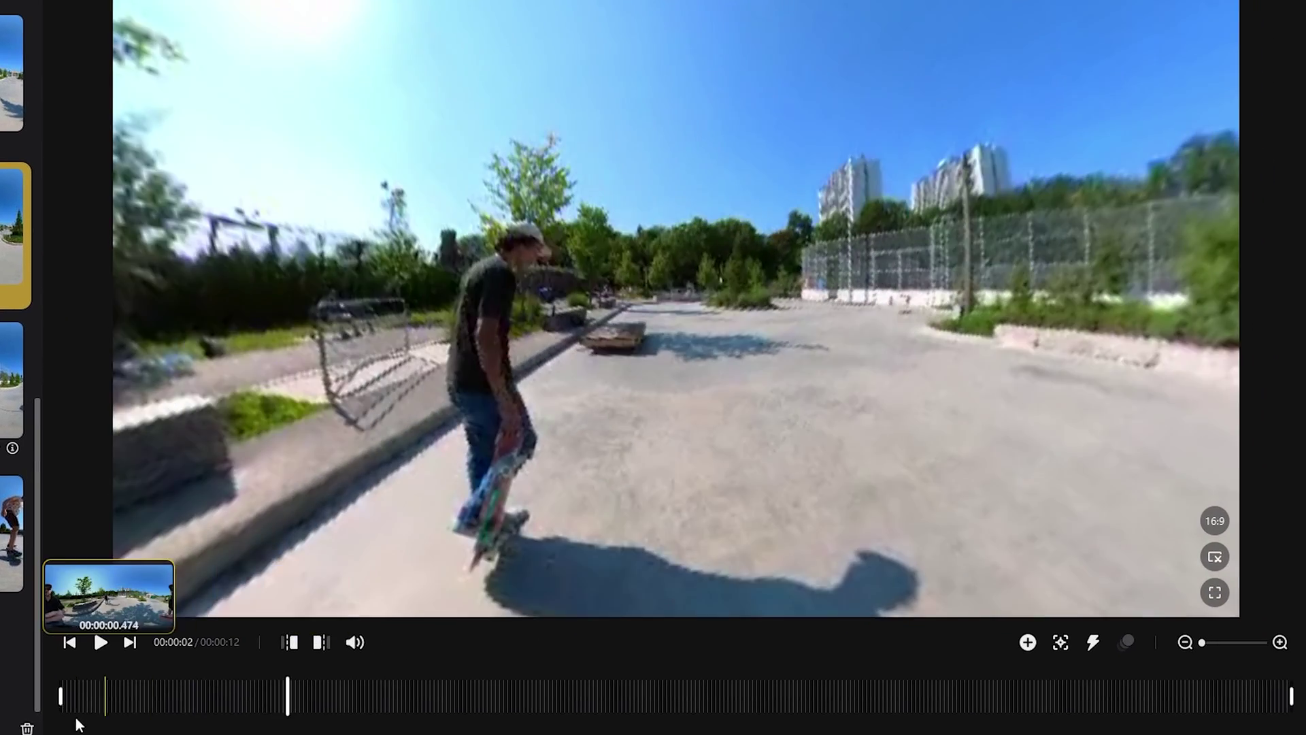
pyautogui.moveTo(100, 713); pyautogui.dragTo(327, 721)
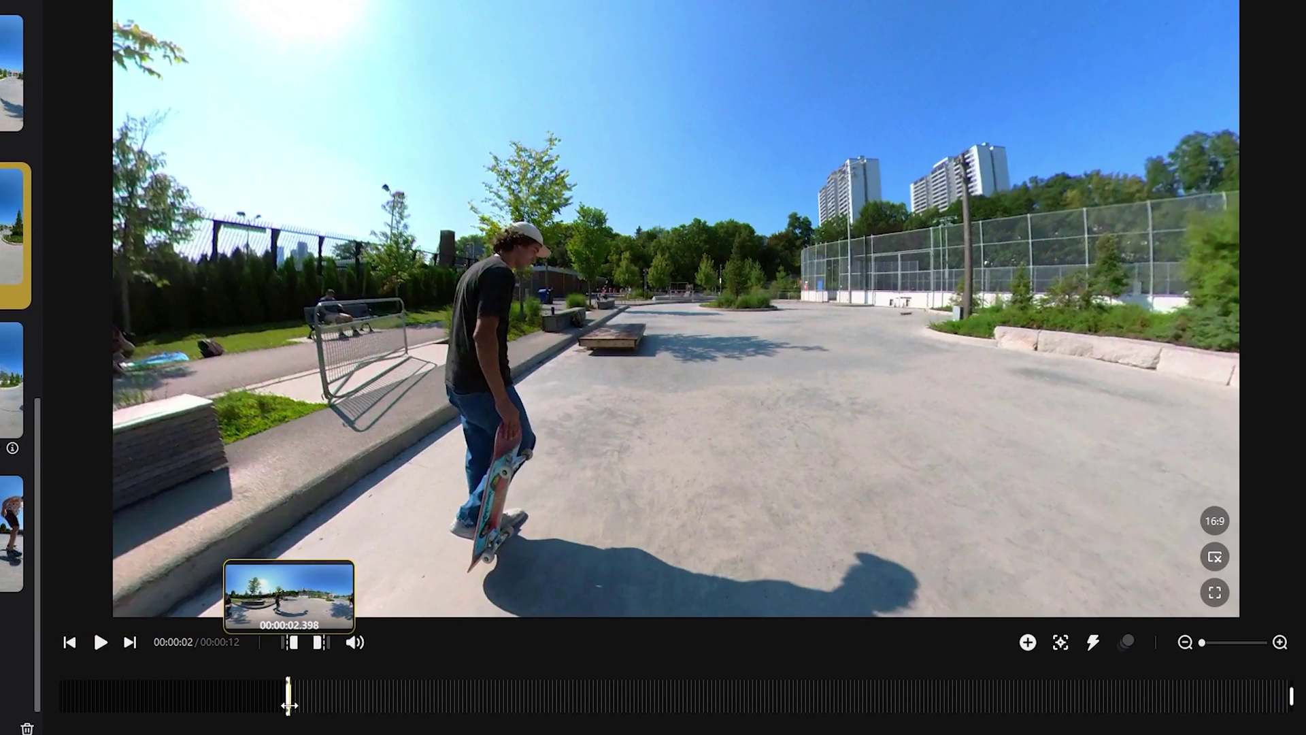
pyautogui.moveTo(1291, 696); pyautogui.dragTo(1168, 690)
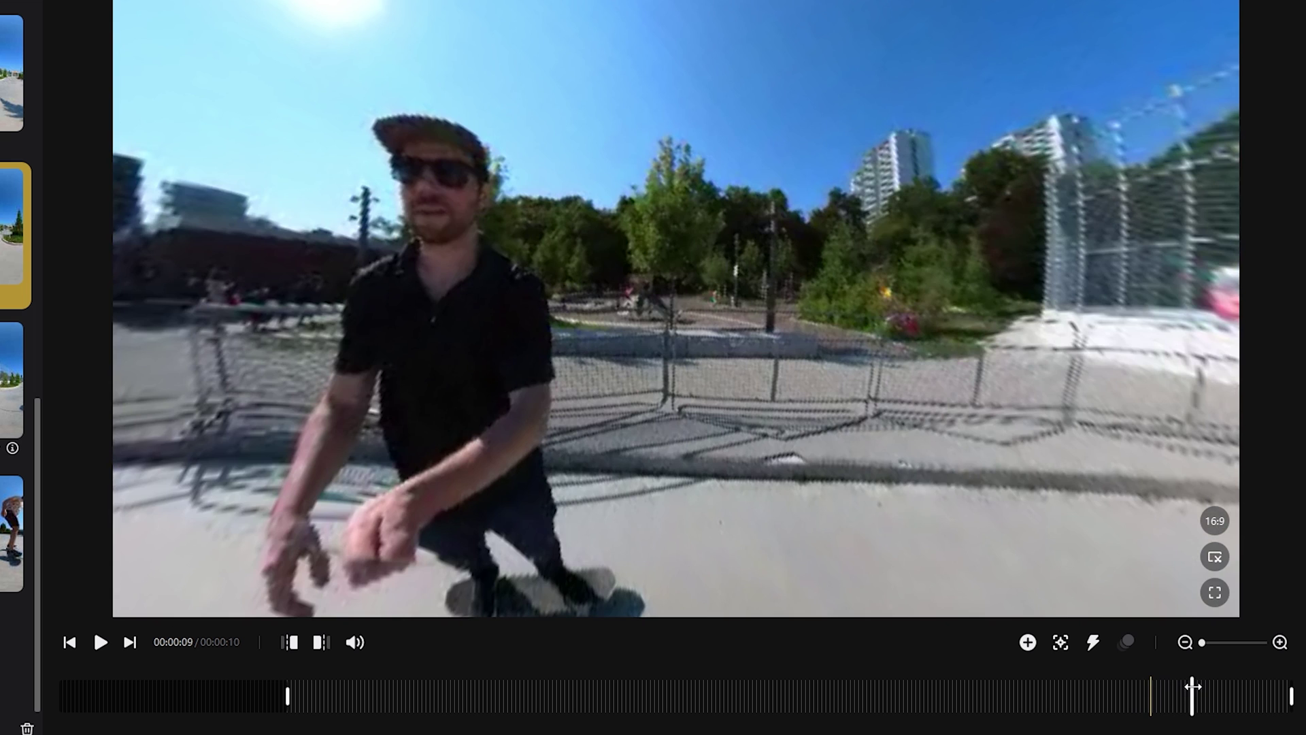
pyautogui.moveTo(1291, 696); pyautogui.dragTo(1189, 701)
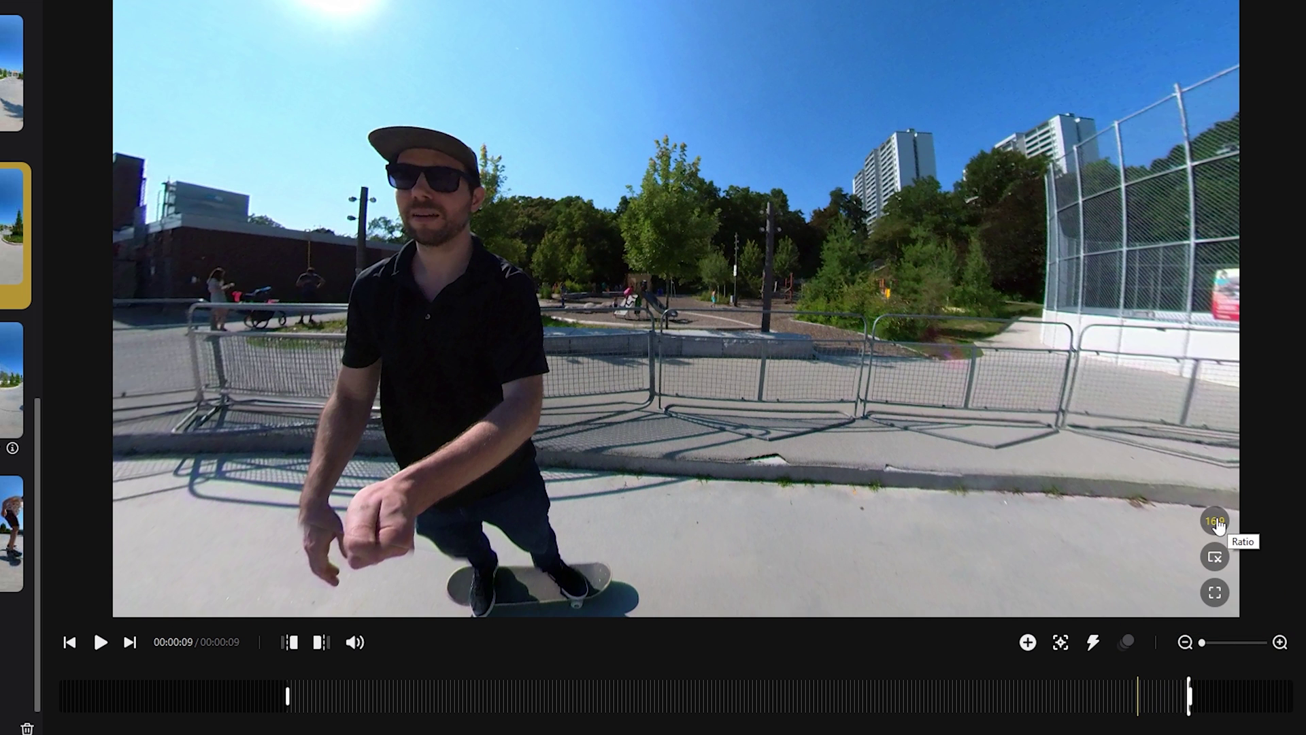
pyautogui.click(1216, 523)
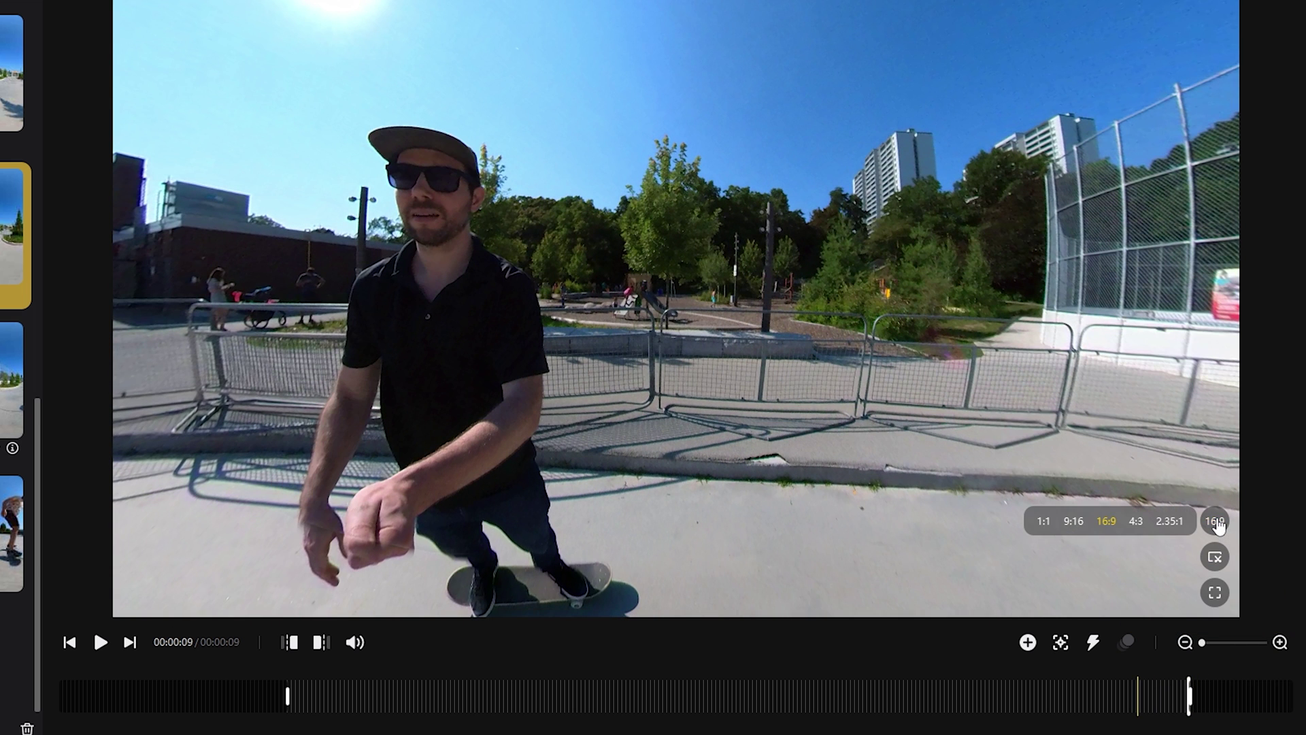
# Reframe the clip to vertical 9:16 after trying 2.35:1, then play it back
pyautogui.click(1164, 522)
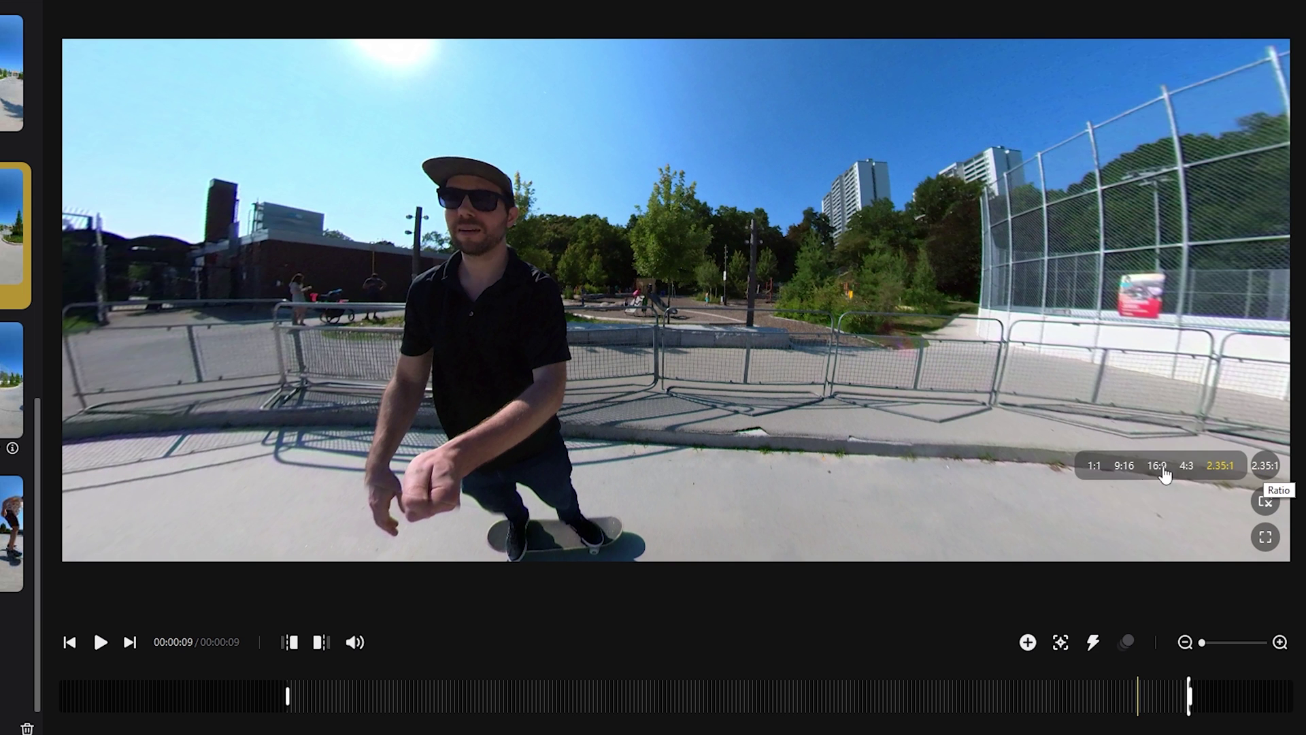
pyautogui.click(1124, 466)
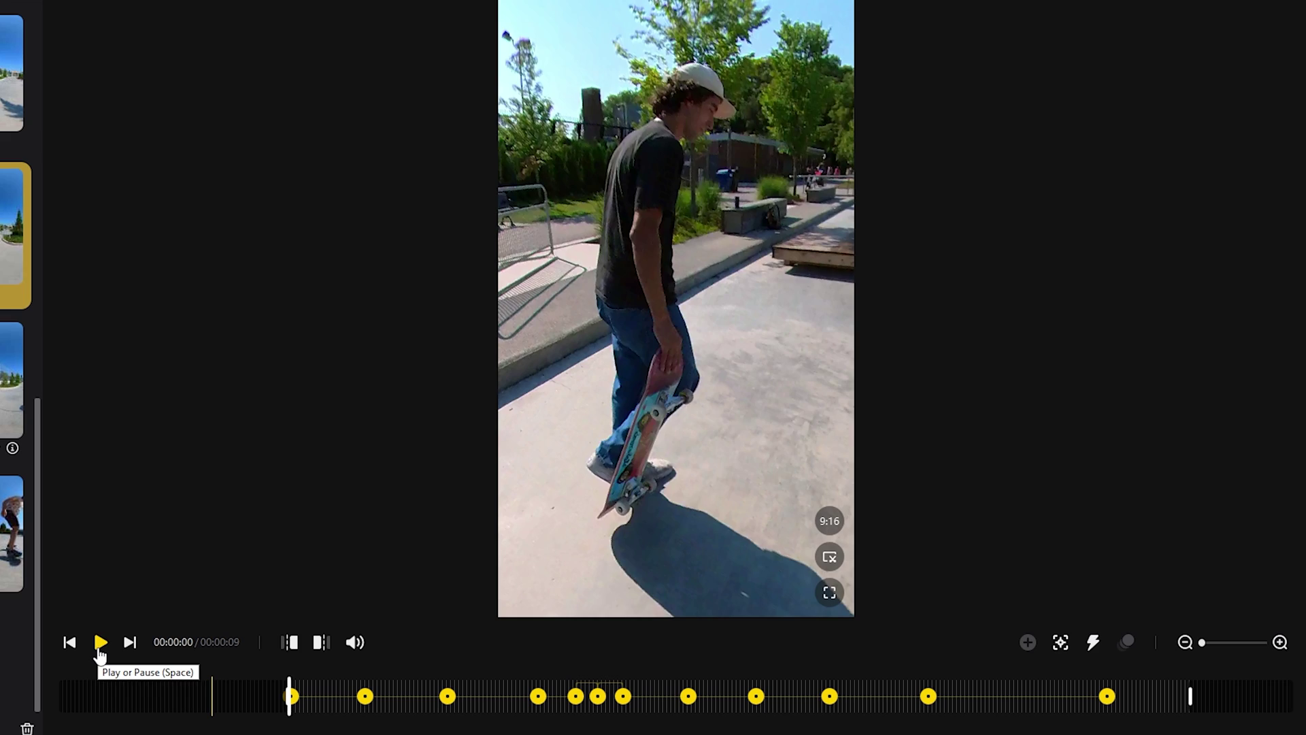
pyautogui.click(99, 650)
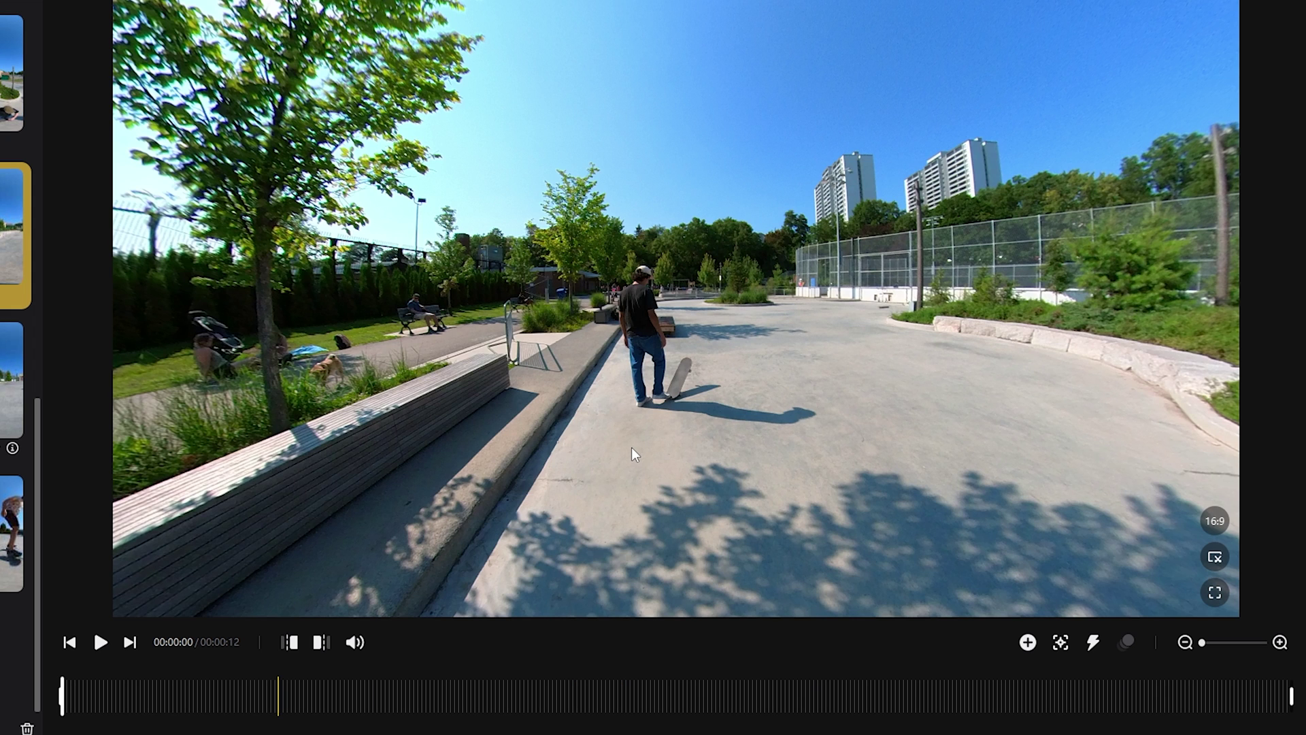
# Deep Track the skateboarder from near the clip start and play back the tracked result
pyautogui.click(129, 695)
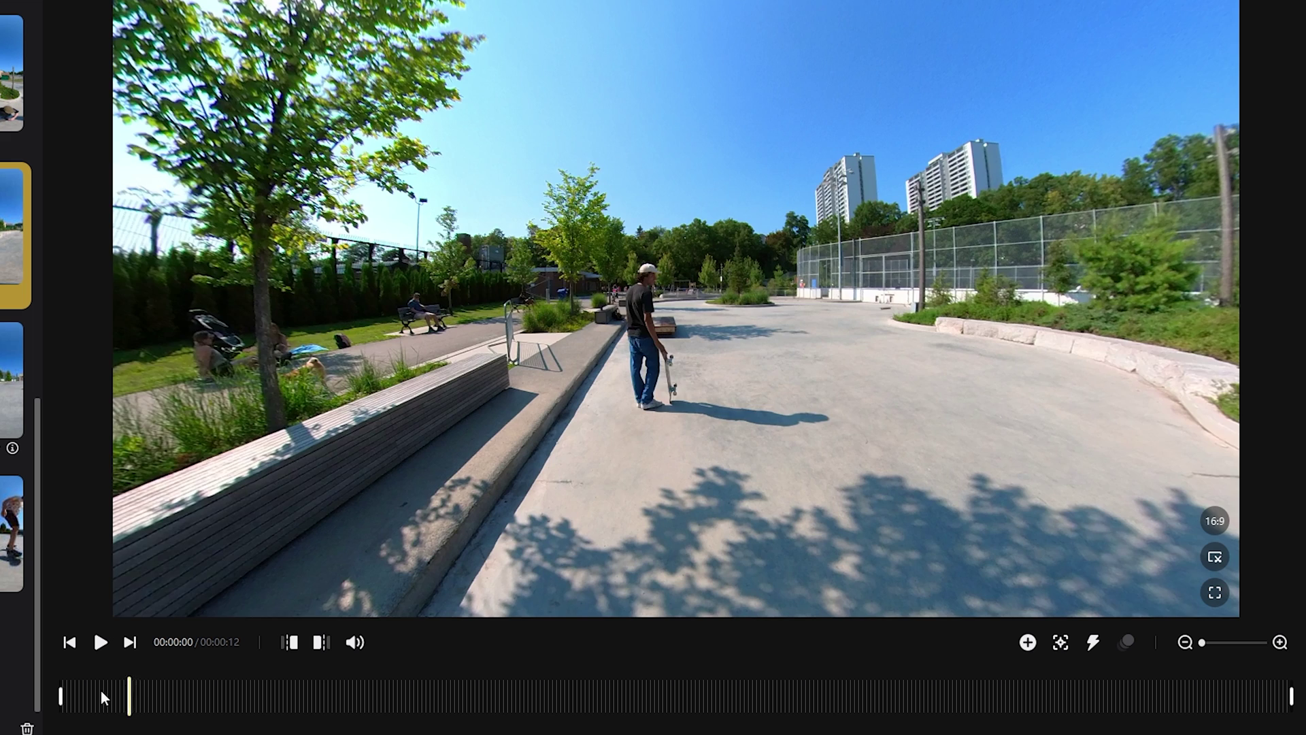
pyautogui.click(225, 695)
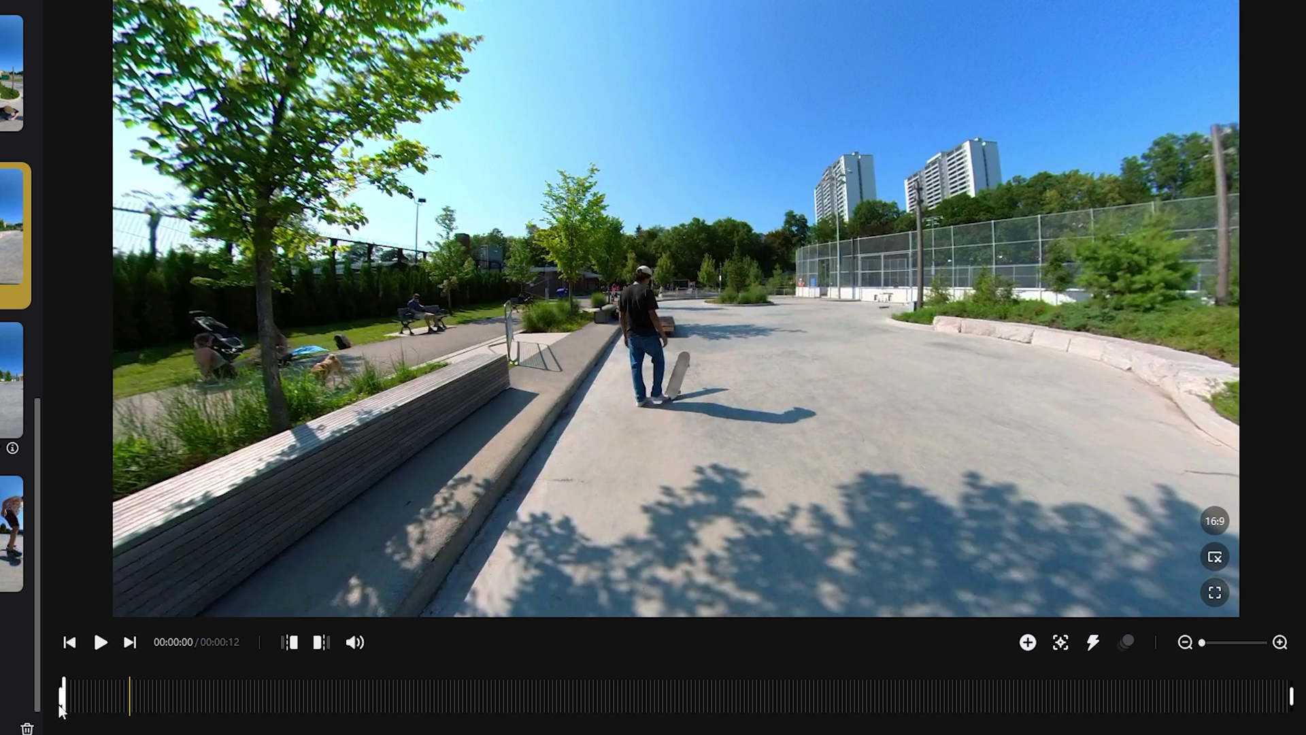
pyautogui.click(1063, 648)
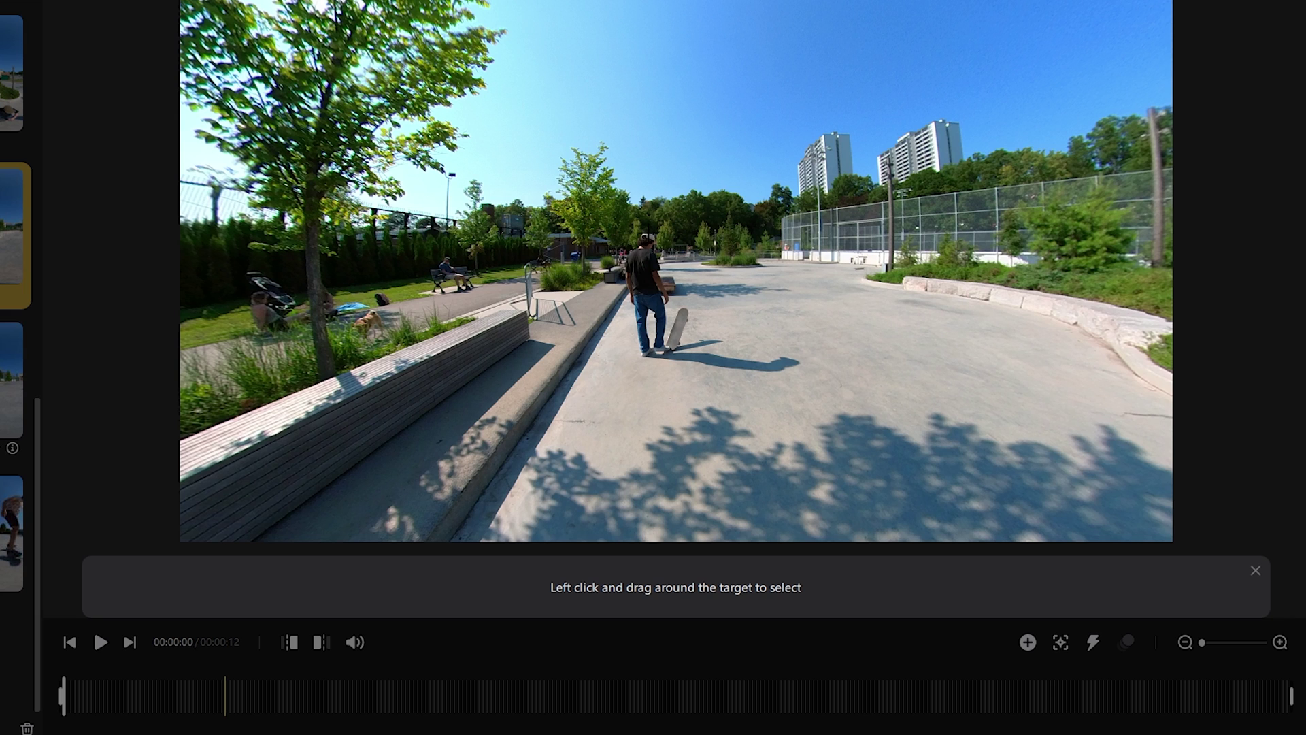
pyautogui.moveTo(620, 224); pyautogui.dragTo(692, 366)
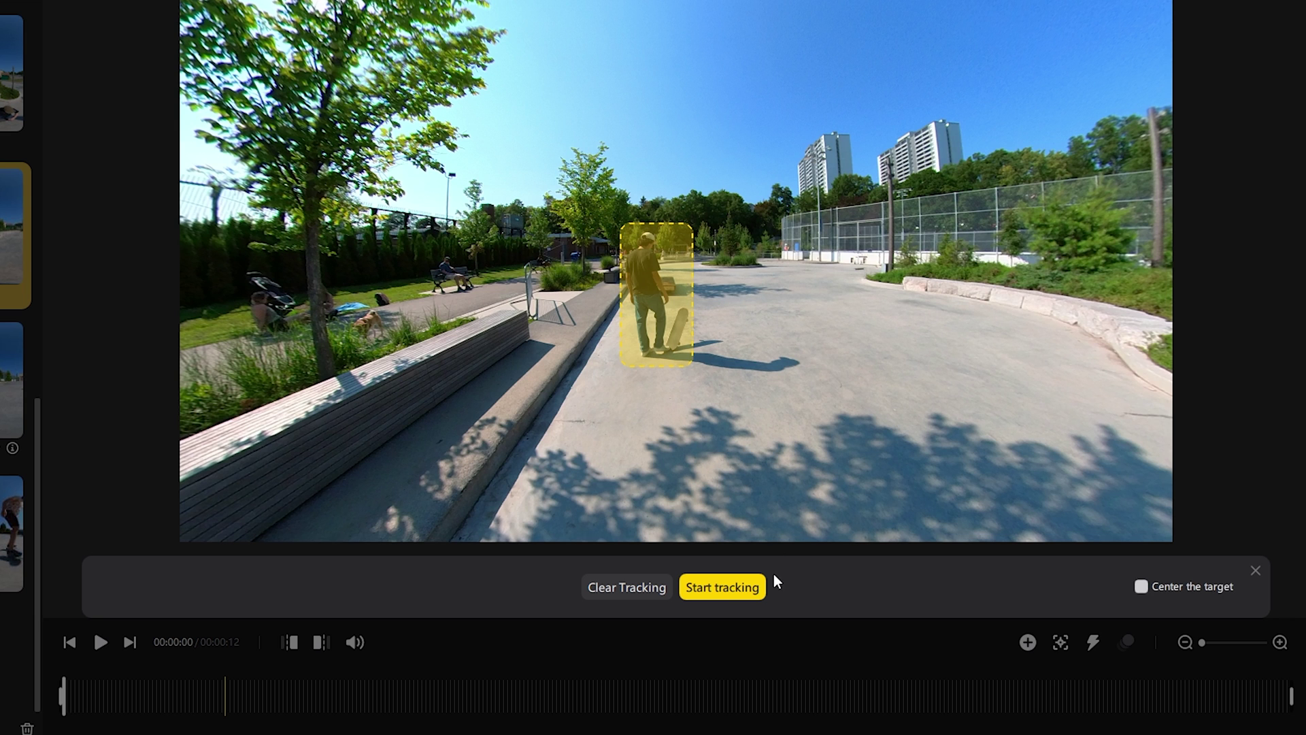
pyautogui.click(738, 590)
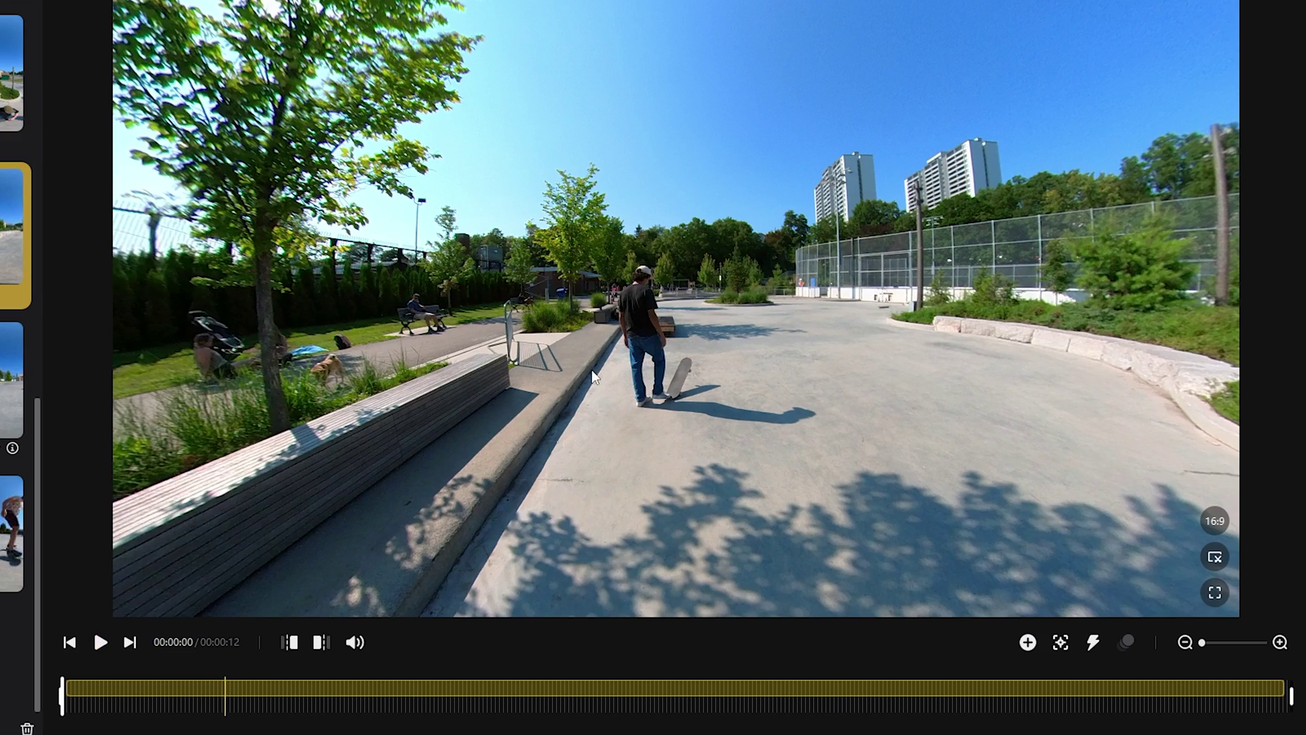
pyautogui.click(100, 642)
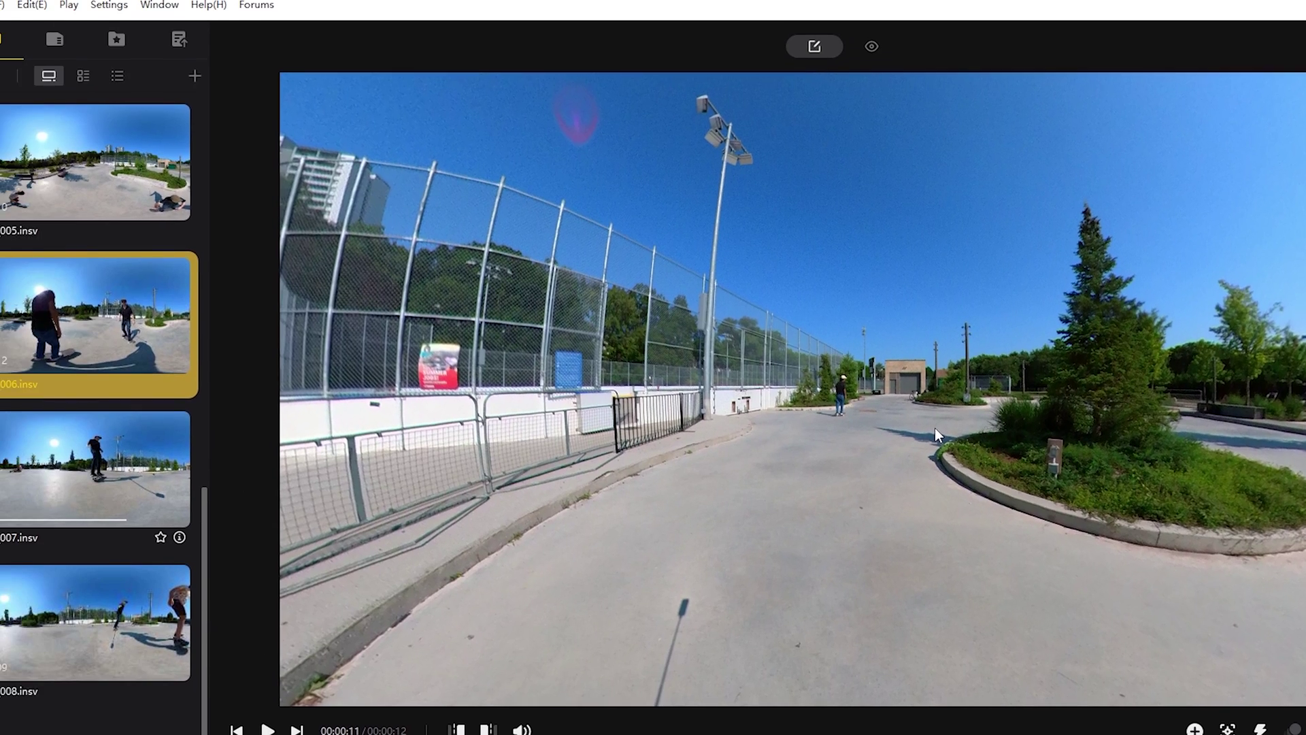
# Clear the clip's tracking and edit data, then check the Stabilization settings
pyautogui.click(62, 21)
pyautogui.click(139, 431)
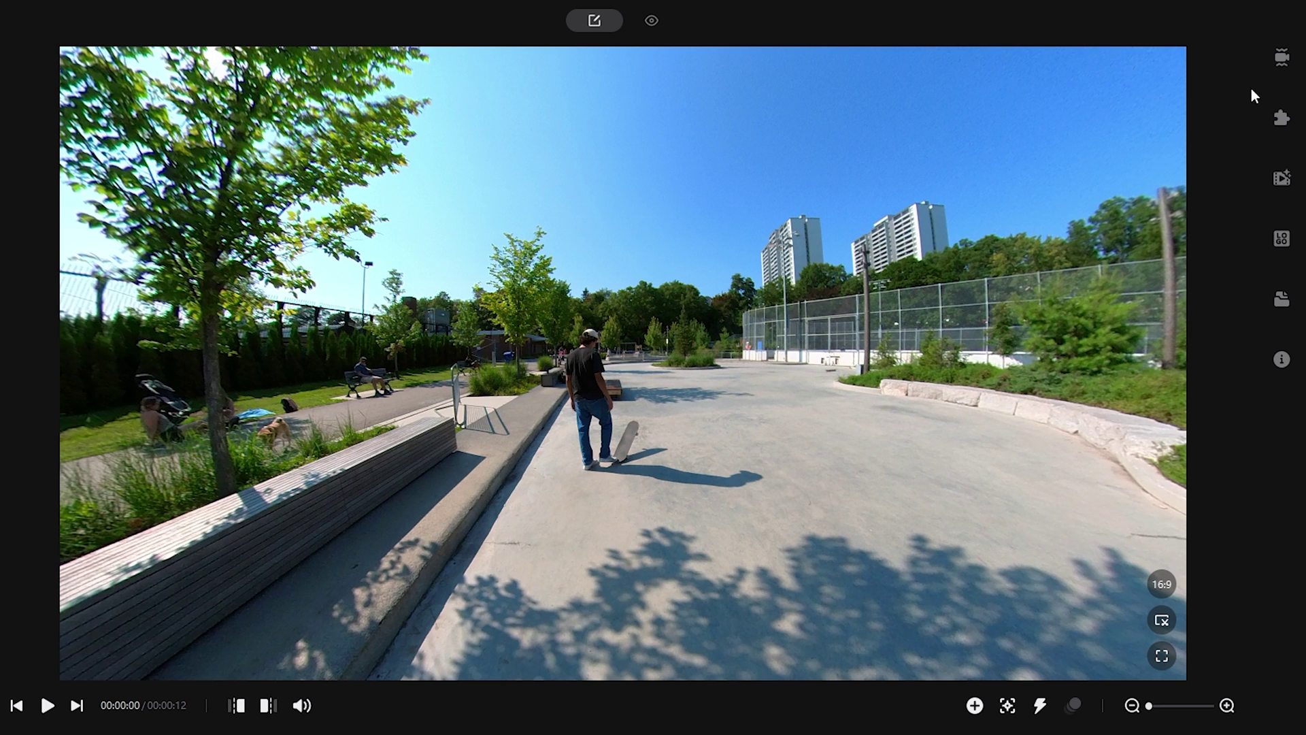
pyautogui.click(1282, 57)
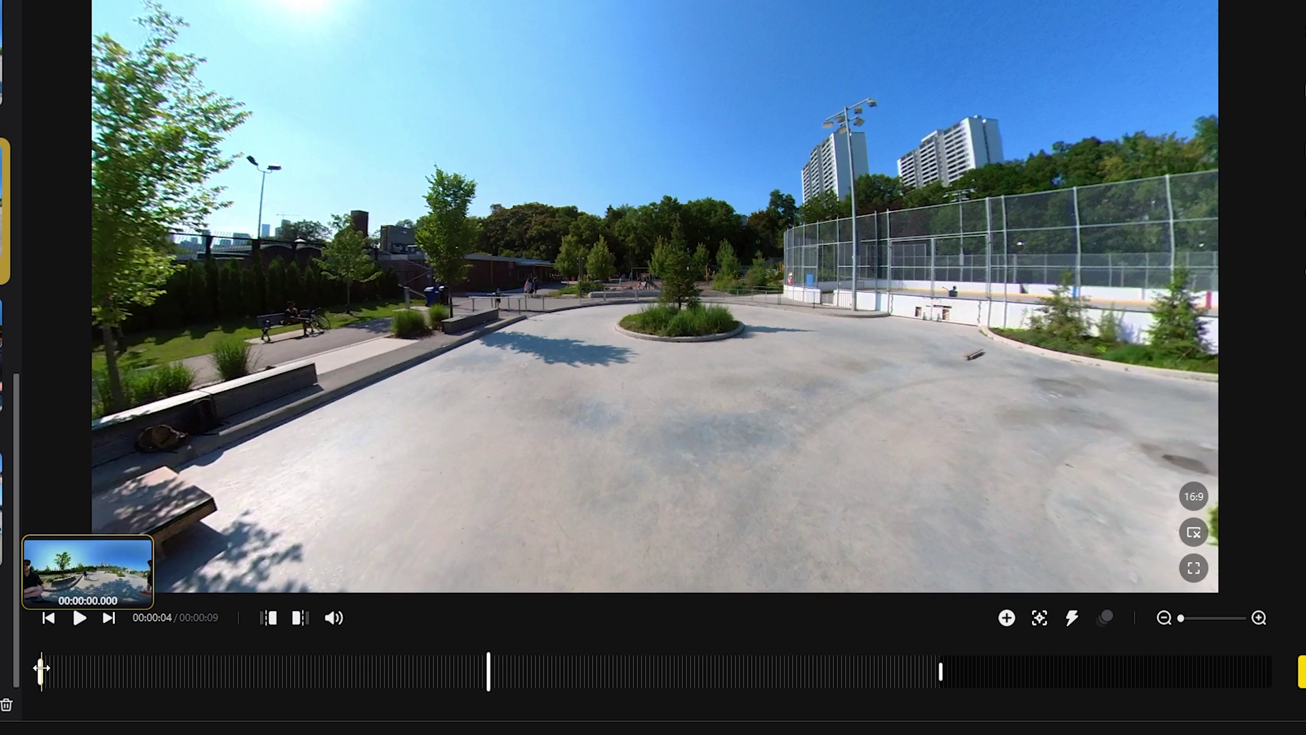
# Add a keyframe at the clip start with the view turned toward the skater
pyautogui.click(344, 671)
pyautogui.click(1007, 618)
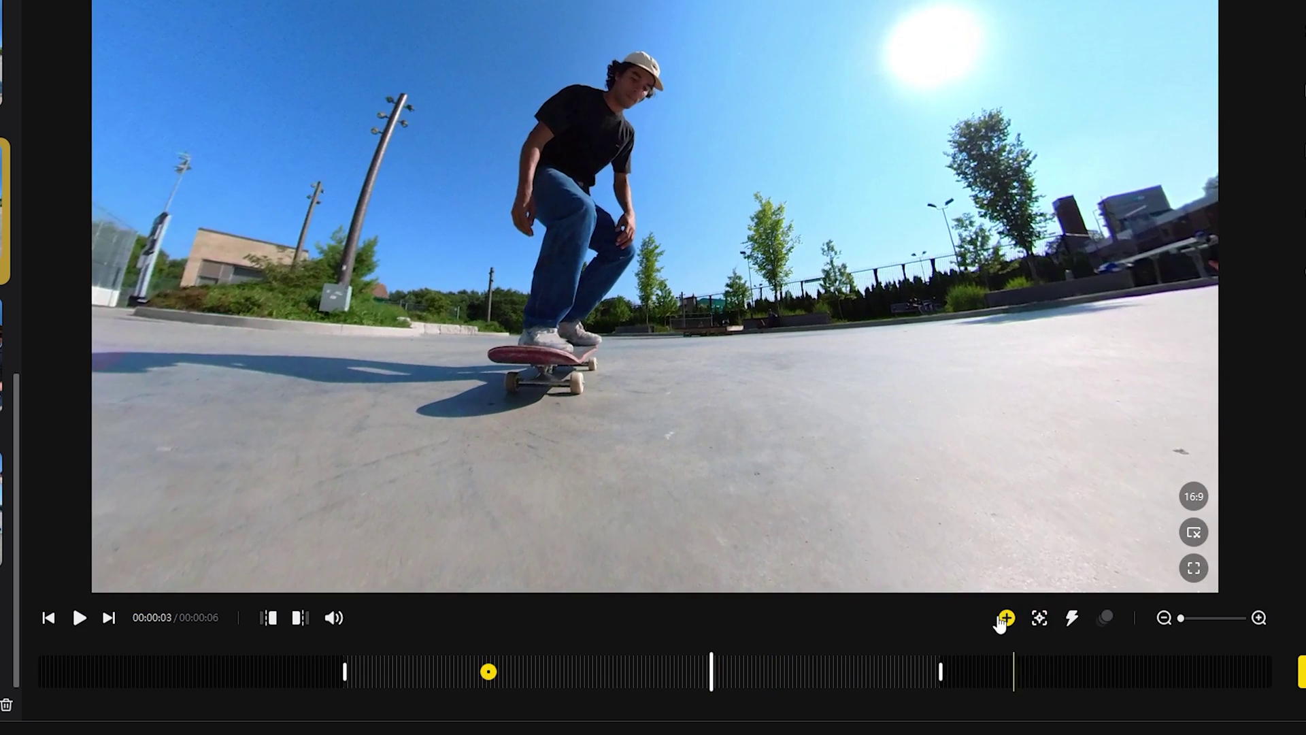
pyautogui.click(1005, 618)
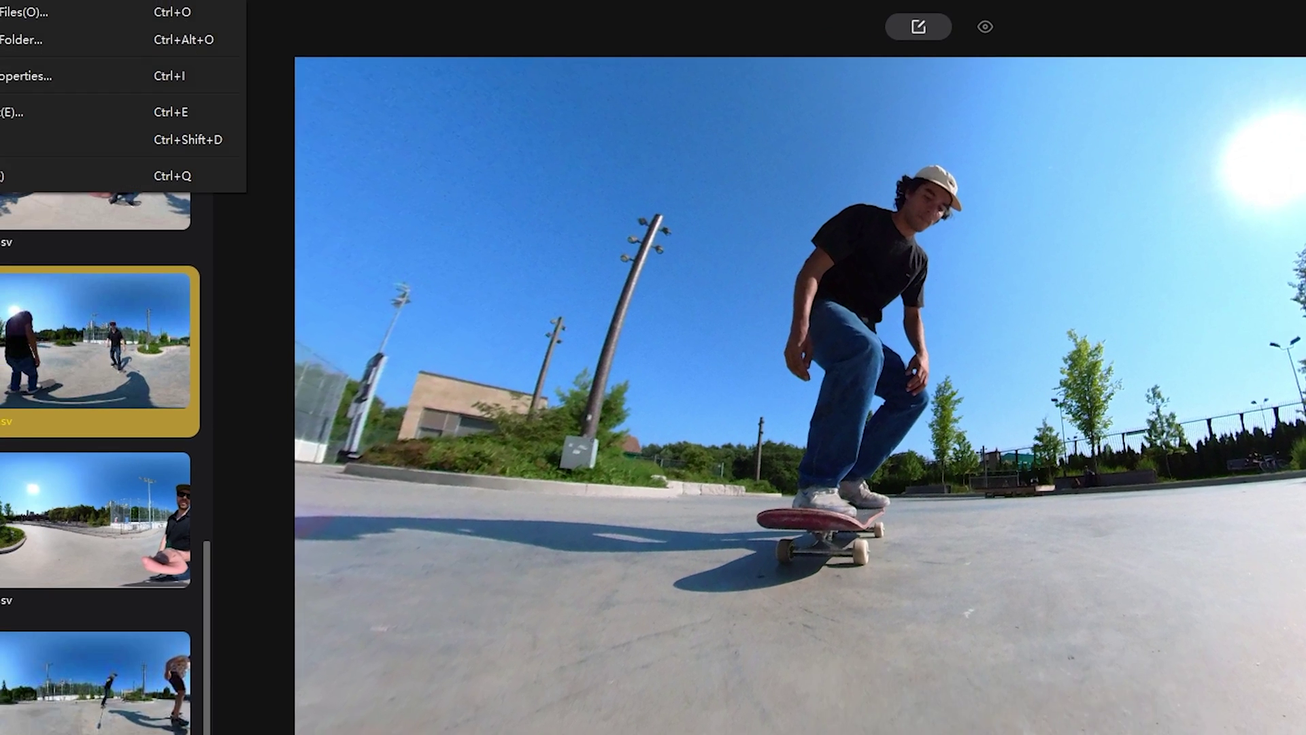
pyautogui.click(9, 112)
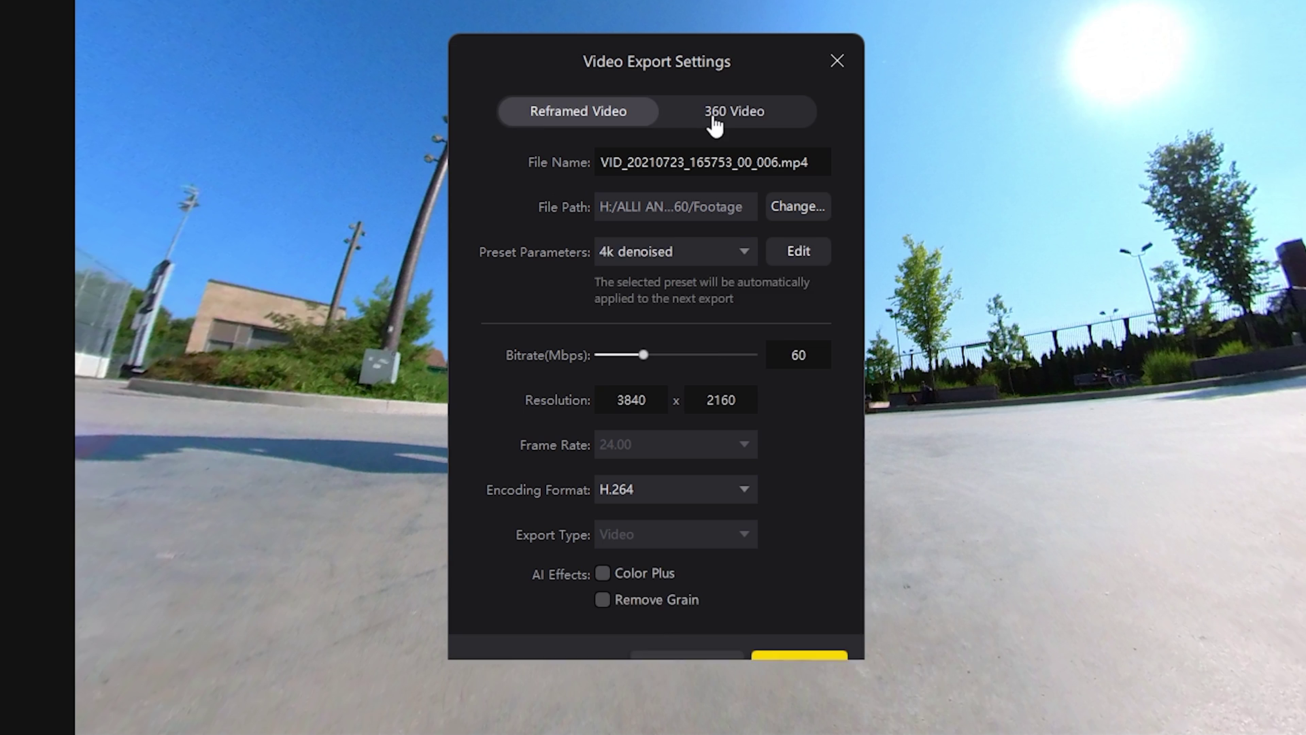
# Raise the reframed 3840×2160 export bitrate from 60 to 100 Mbps
pyautogui.click(714, 123)
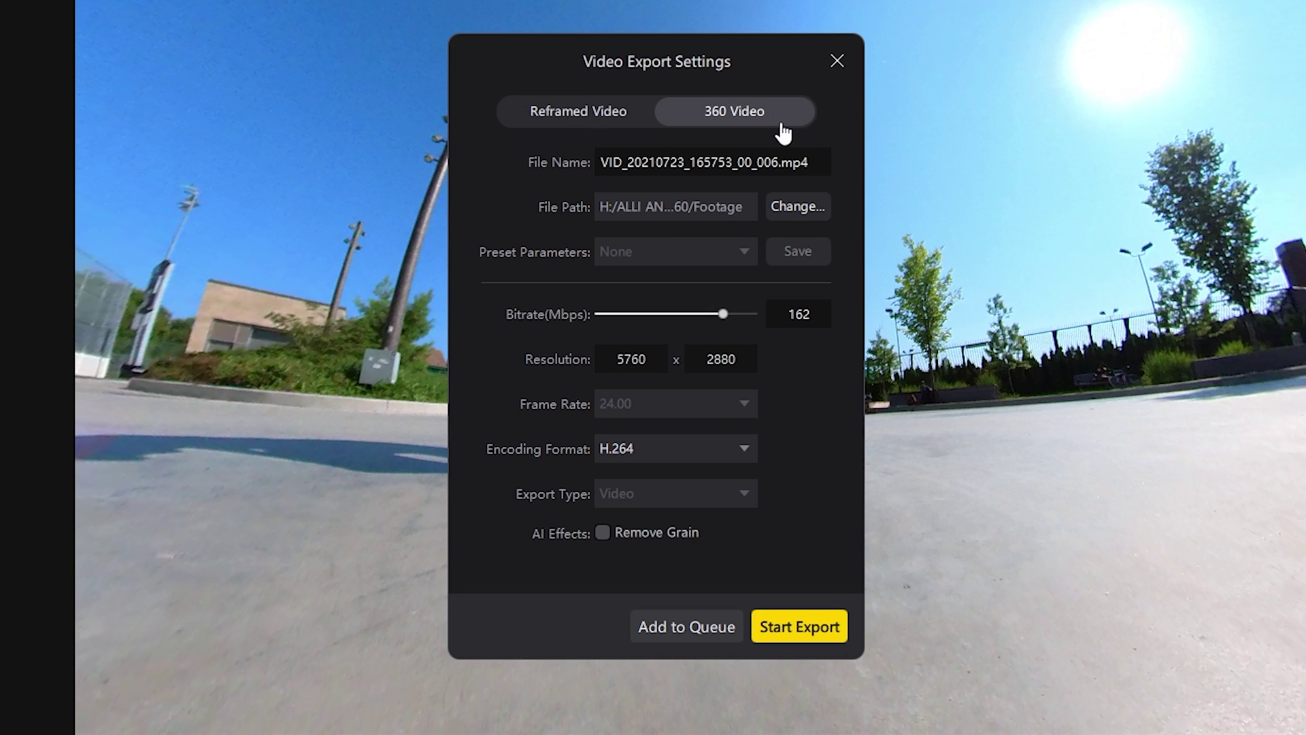
pyautogui.click(597, 122)
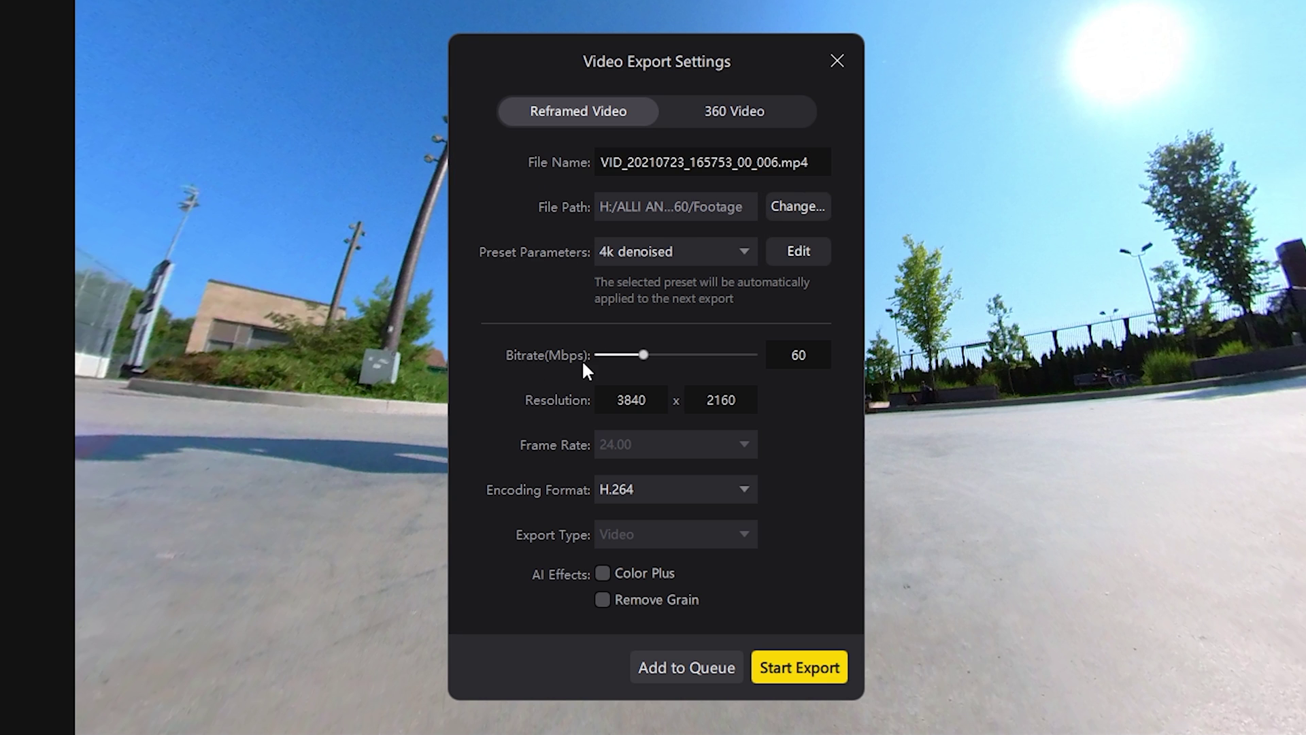
pyautogui.press('Tab')
pyautogui.write('100')
# Keep H.264 encoding and enable the Color Plus and Remove Grain AI effects
pyautogui.click(640, 495)
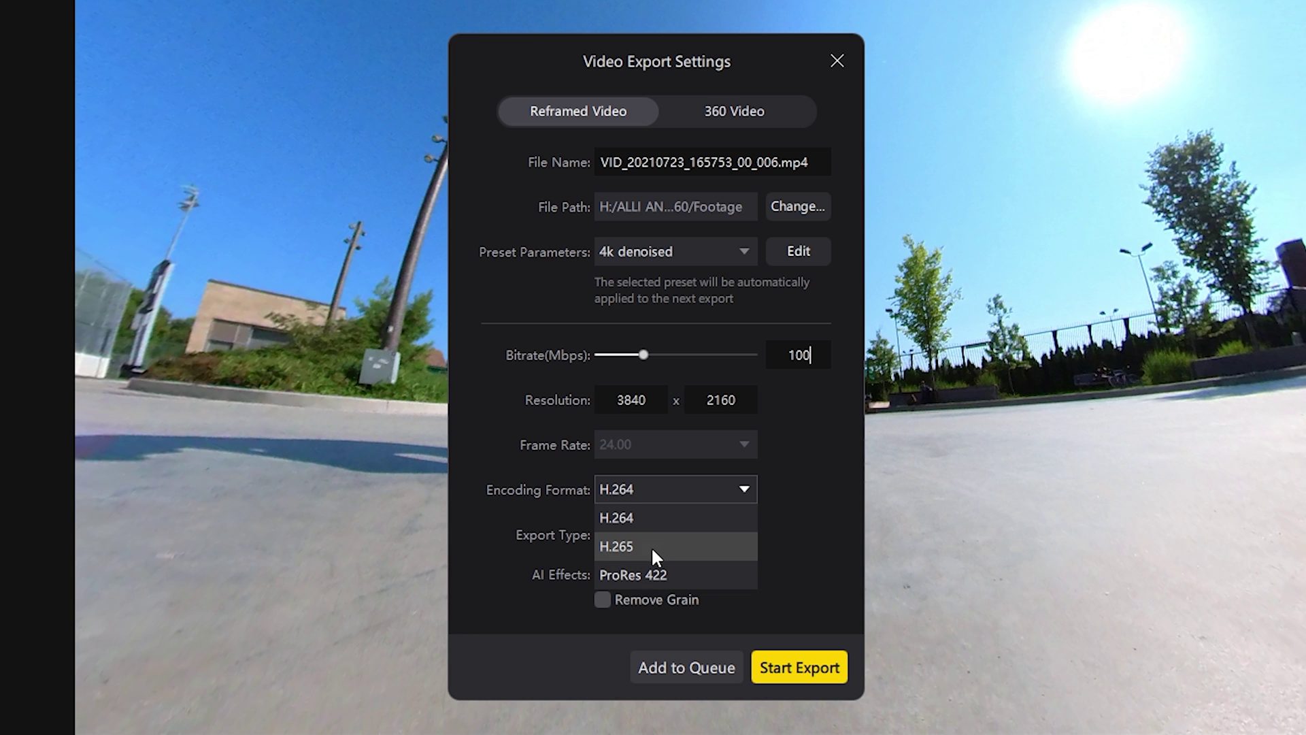
pyautogui.click(647, 502)
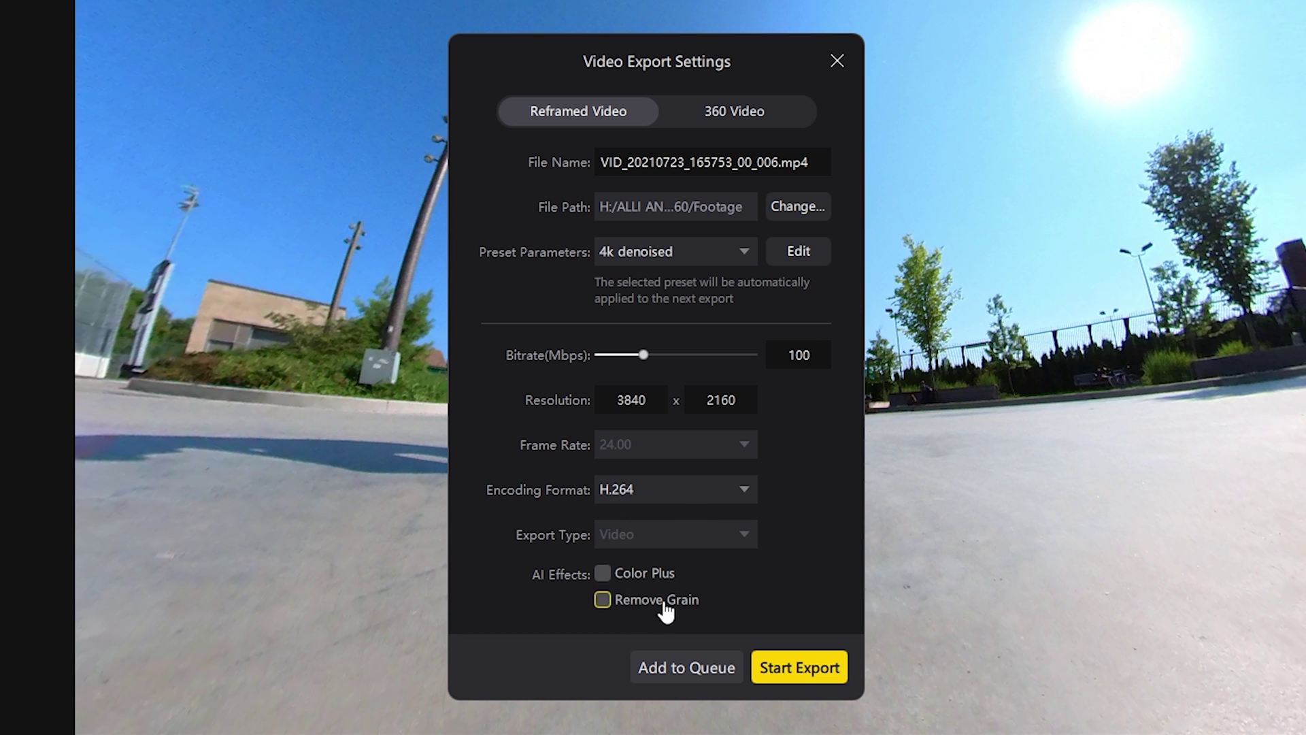
pyautogui.click(603, 574)
pyautogui.click(604, 599)
# Switch to the 360 Video export options (5760×2880, 162 Mbps), keeping H.264 encoding
pyautogui.click(738, 113)
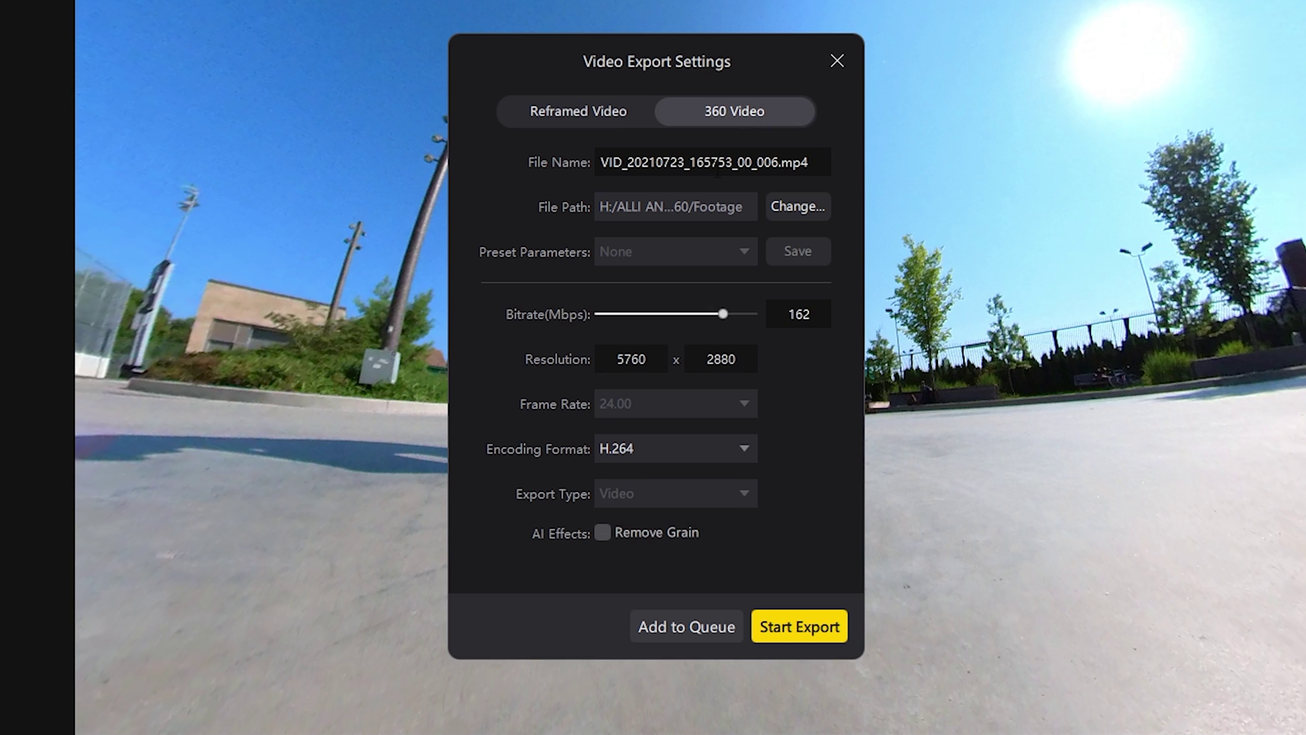
pyautogui.click(640, 450)
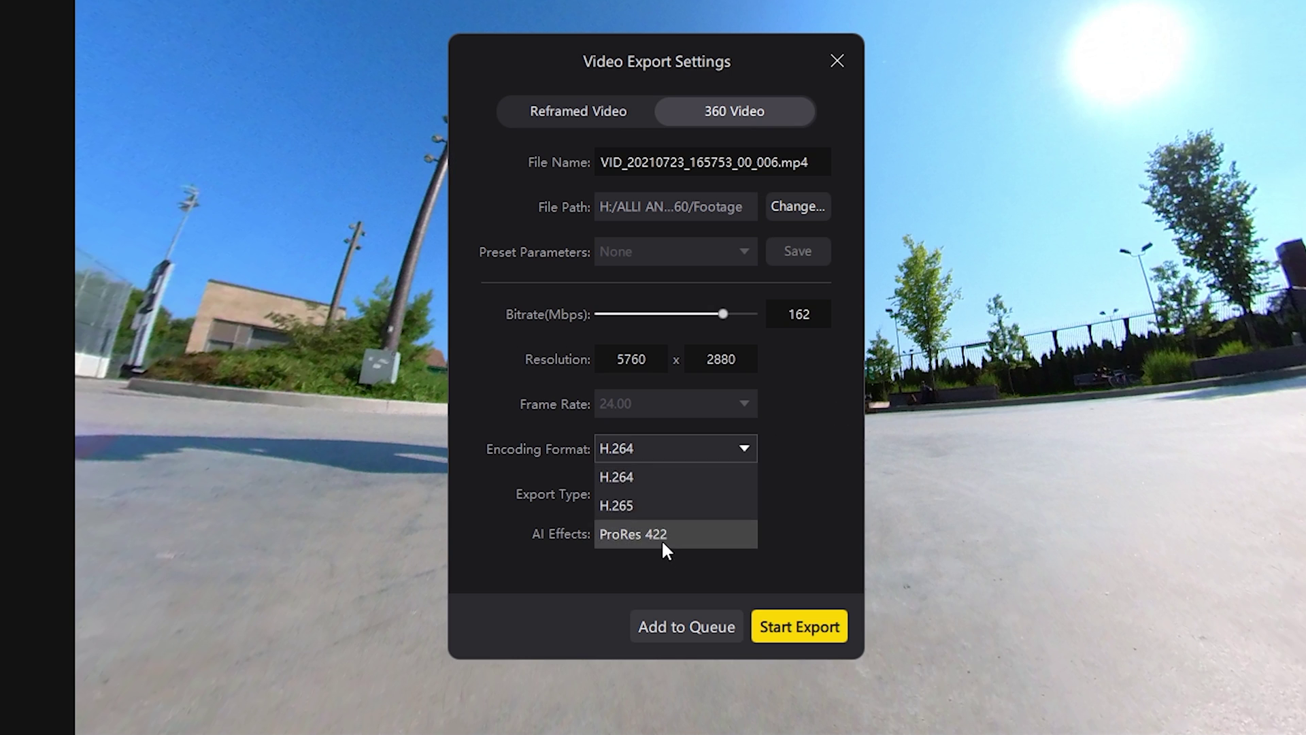
pyautogui.click(638, 472)
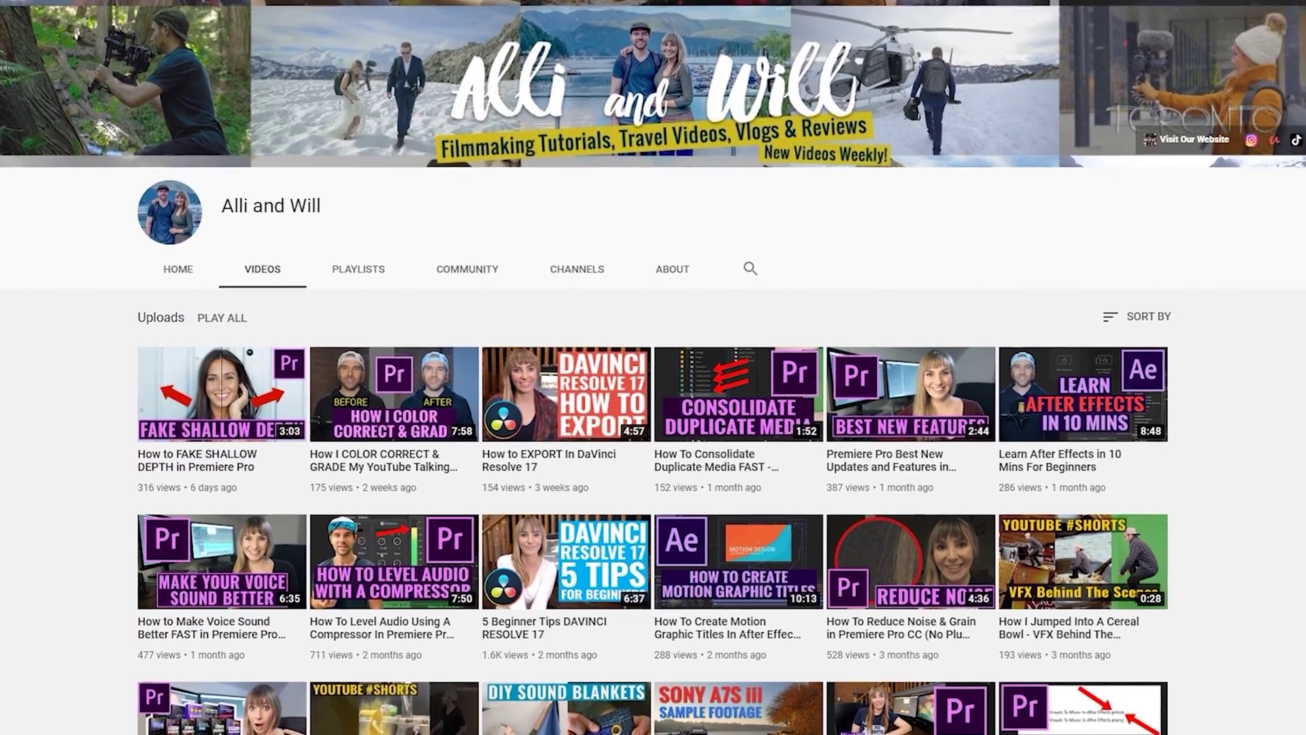
pyautogui.scroll(-8, 653, 368)
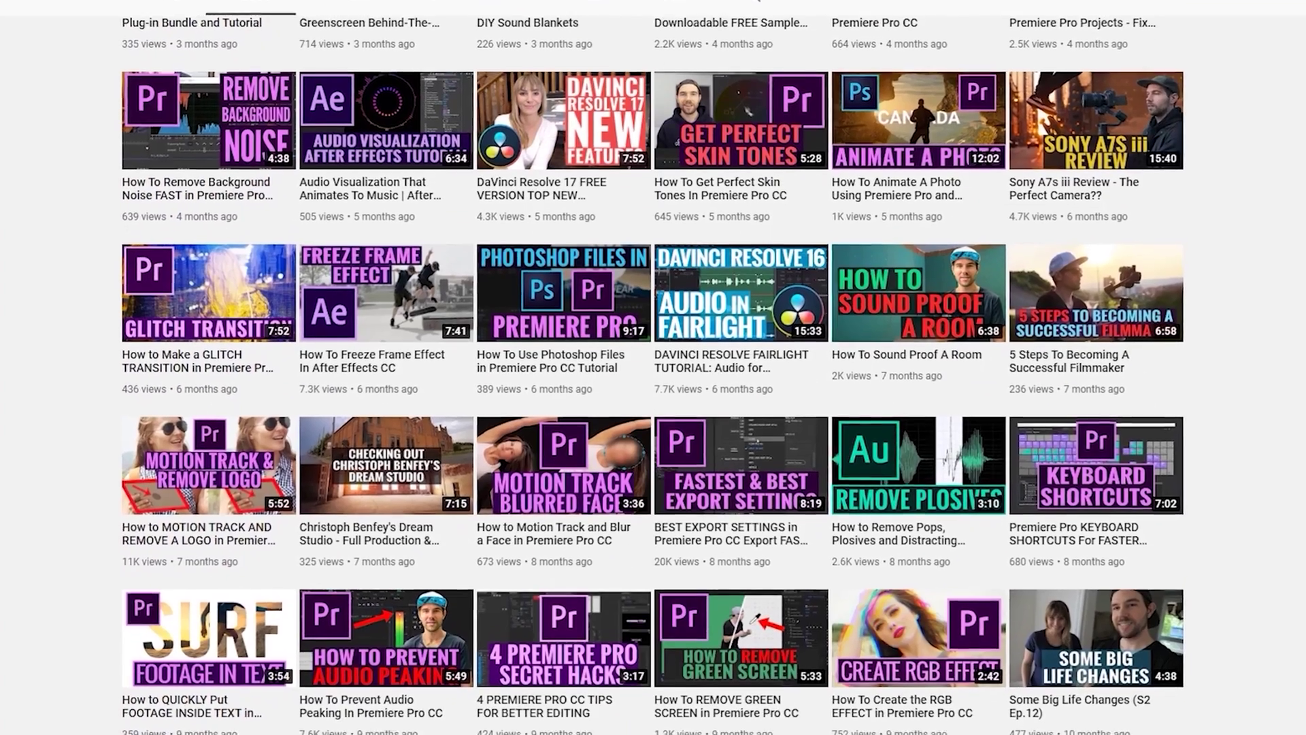
pyautogui.scroll(-15, 653, 367)
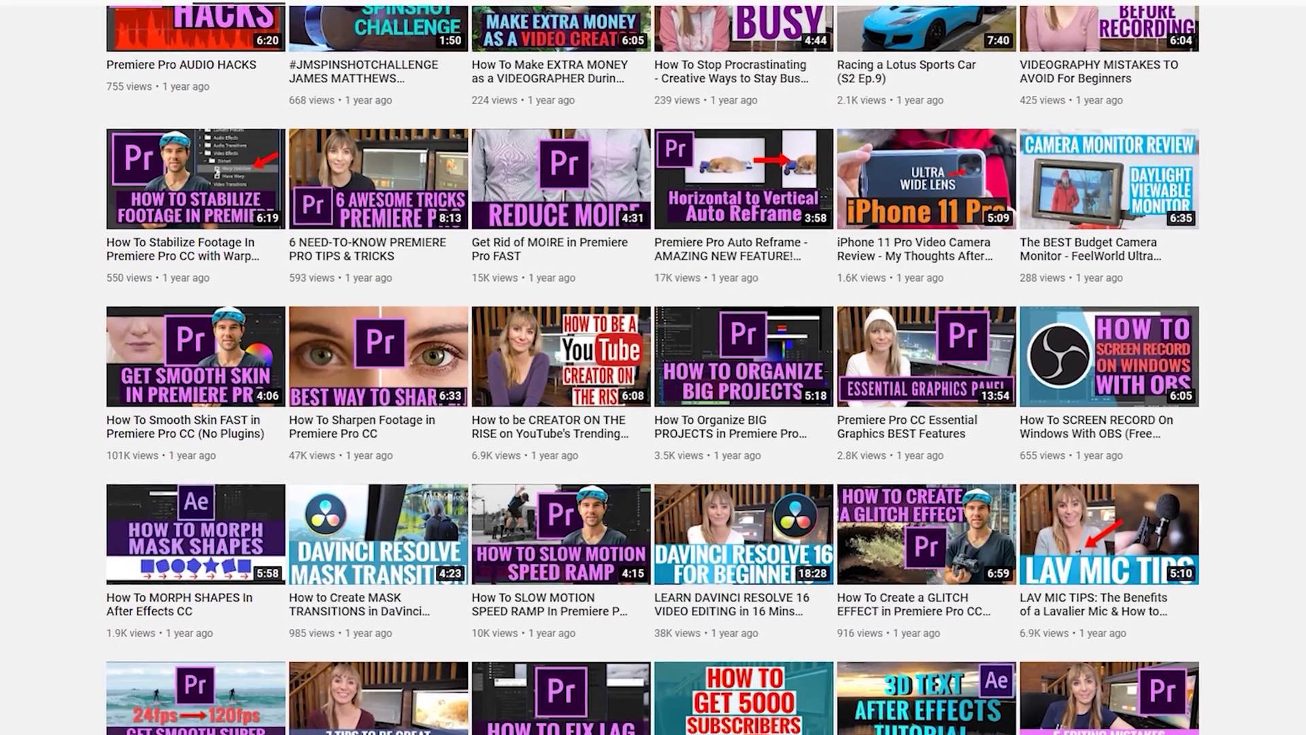